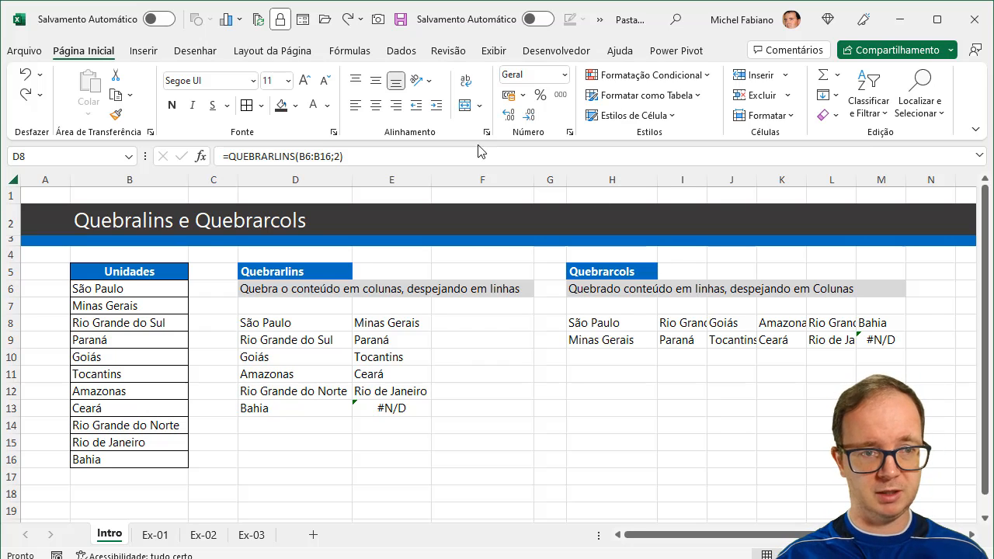
- Review the Office Insider channel settings on the account page, cancel the dialog, and return to the worksheet
click(23, 55)
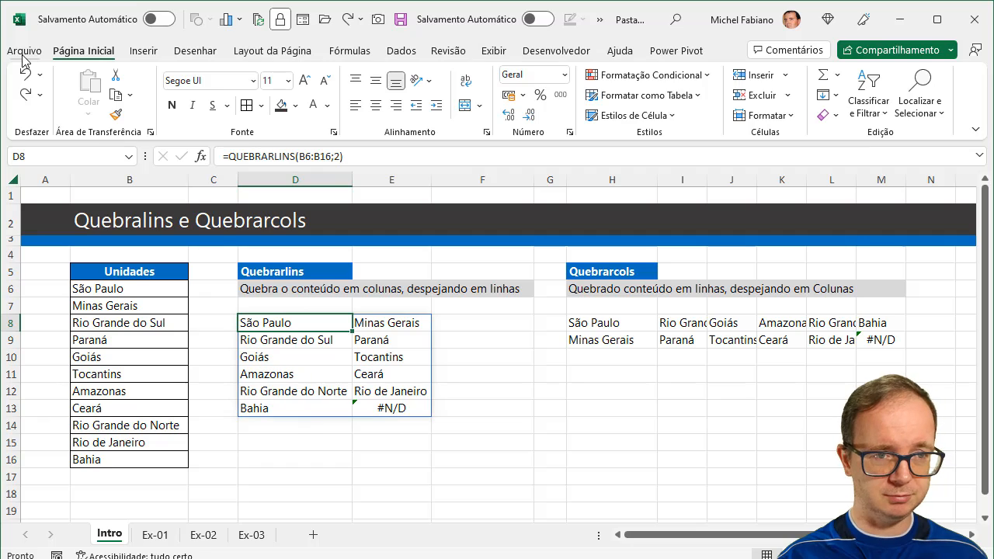
click(24, 59)
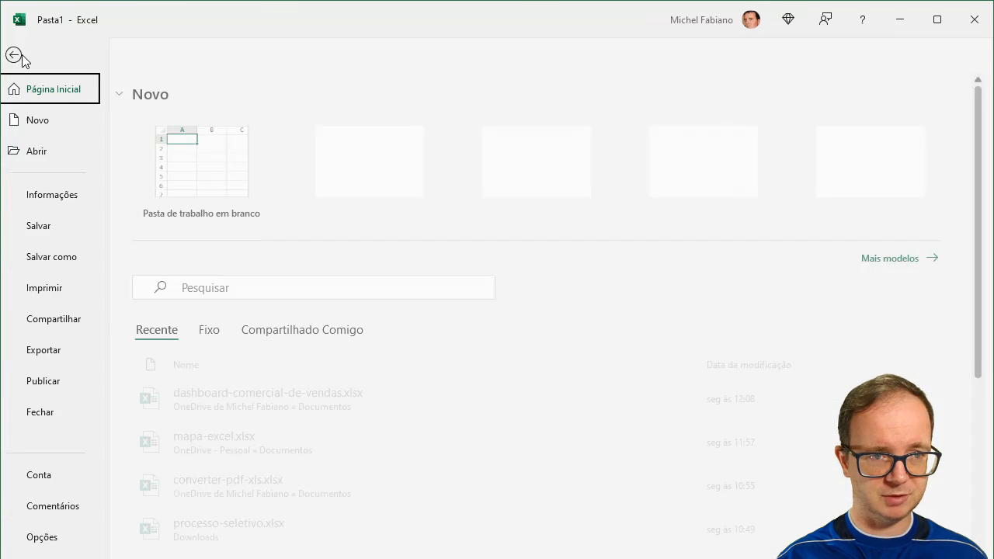
click(47, 477)
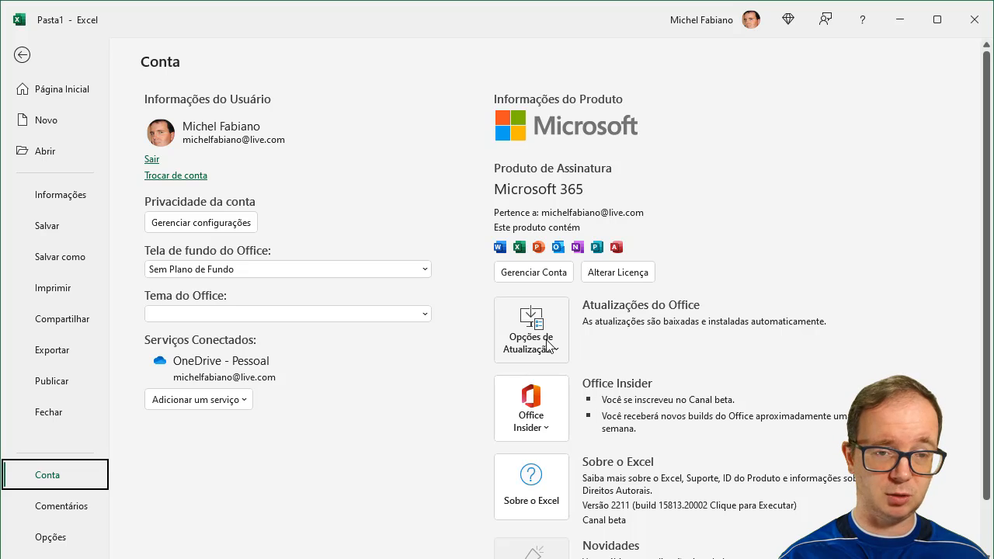
click(542, 419)
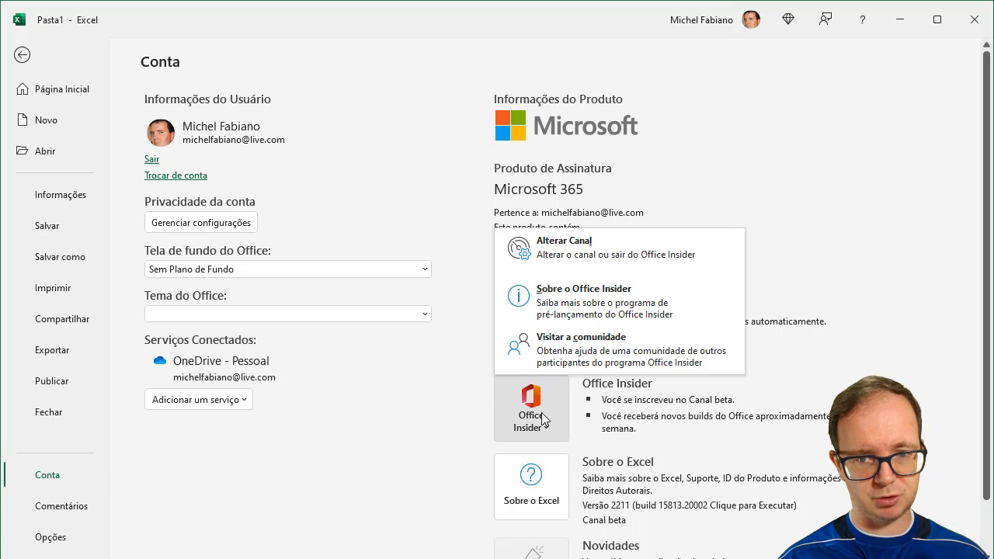
click(711, 253)
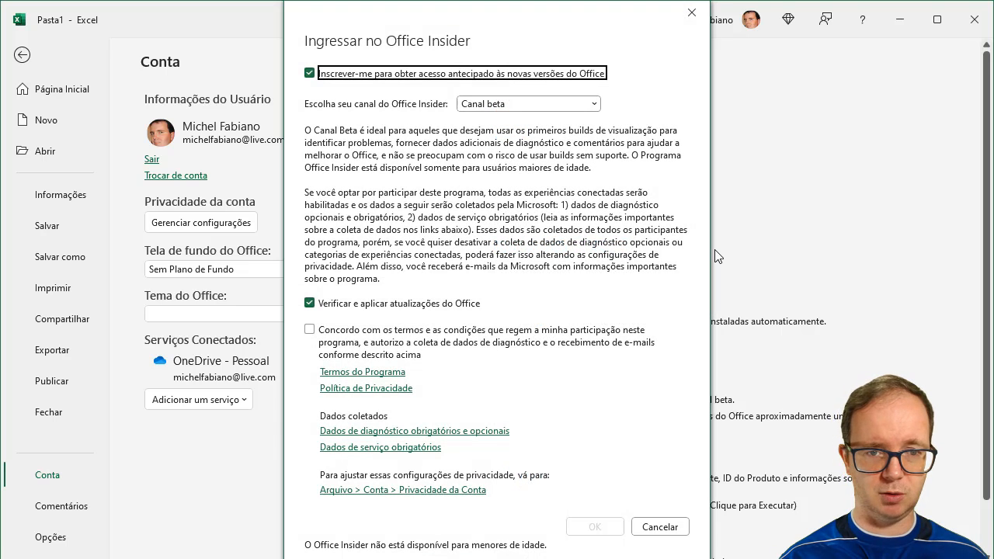
click(666, 532)
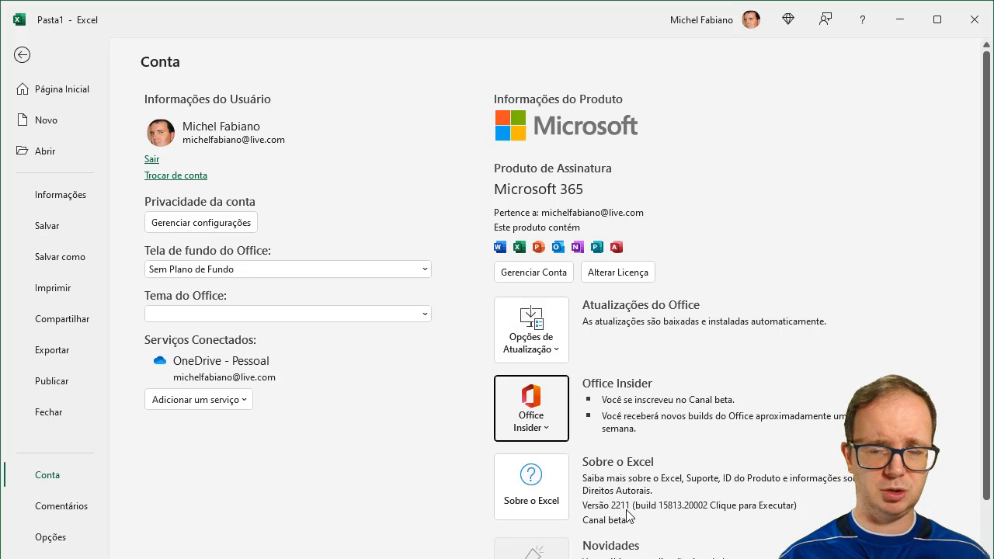
click(22, 55)
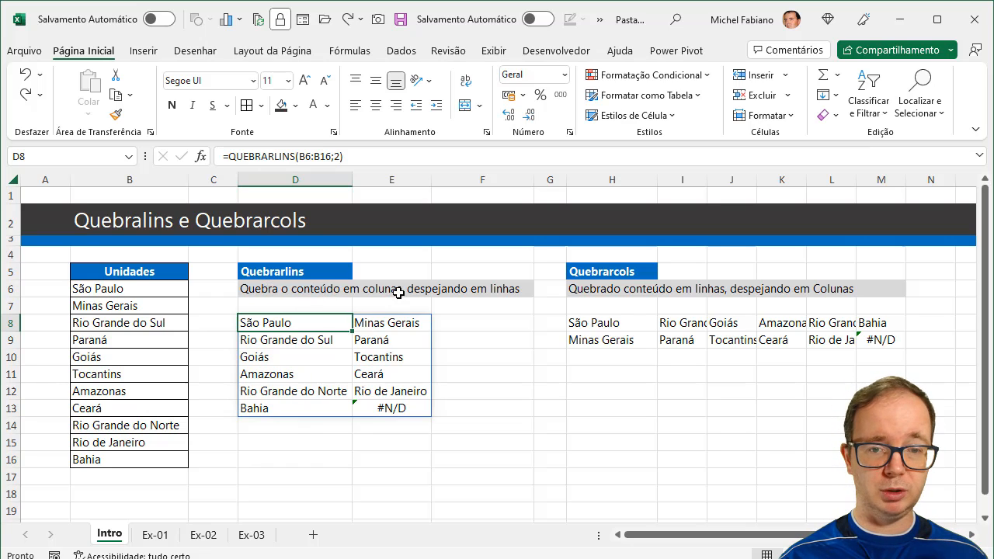
- Examine the Unidades list and the existing Quebrarlins and Quebrarcols formula results on the Intro sheet
drag(170, 285, 178, 461)
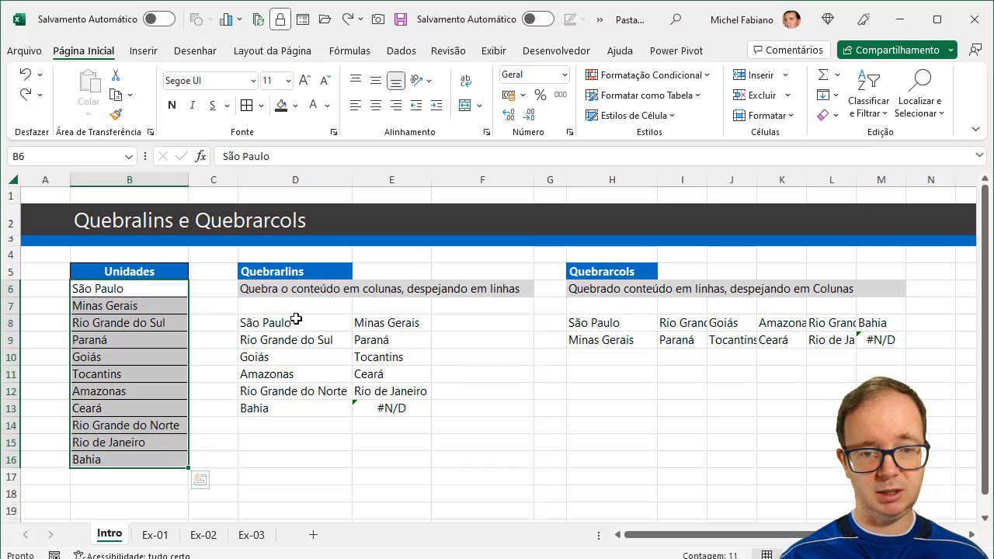
drag(310, 334, 401, 405)
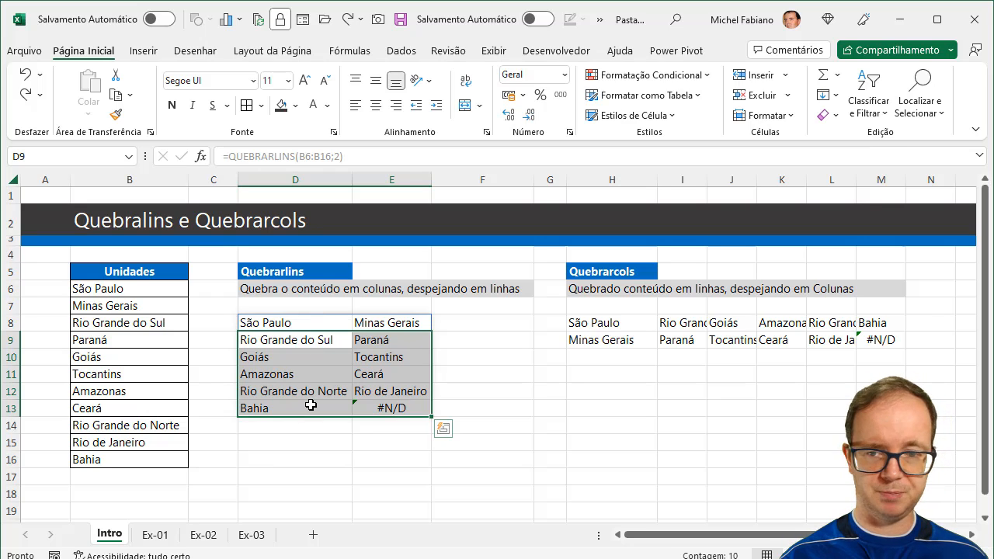
click(642, 319)
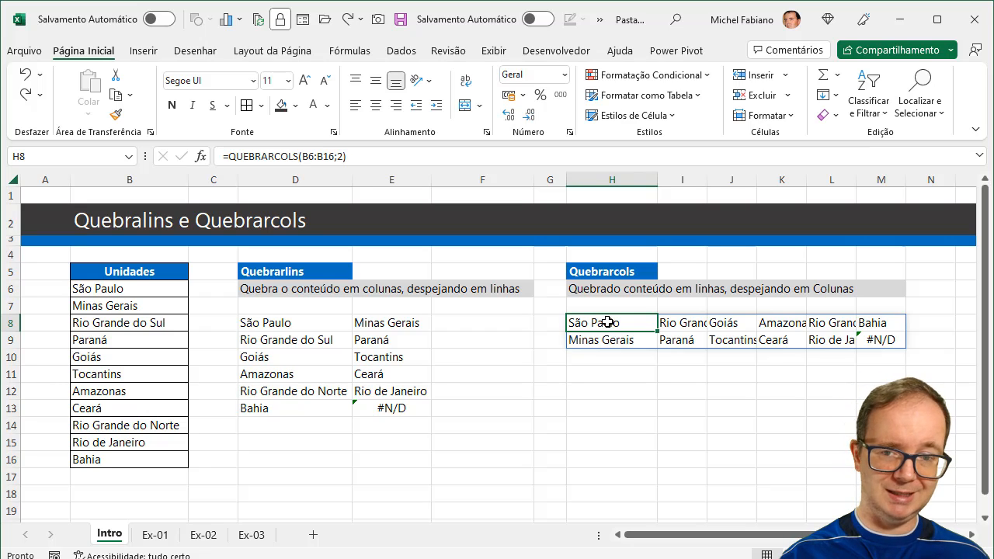
- Clear the Quebrarlins formula in D8 and re-enter it as =QUEBRARLINS(B6:B16;2)
click(267, 324)
key(Delete)
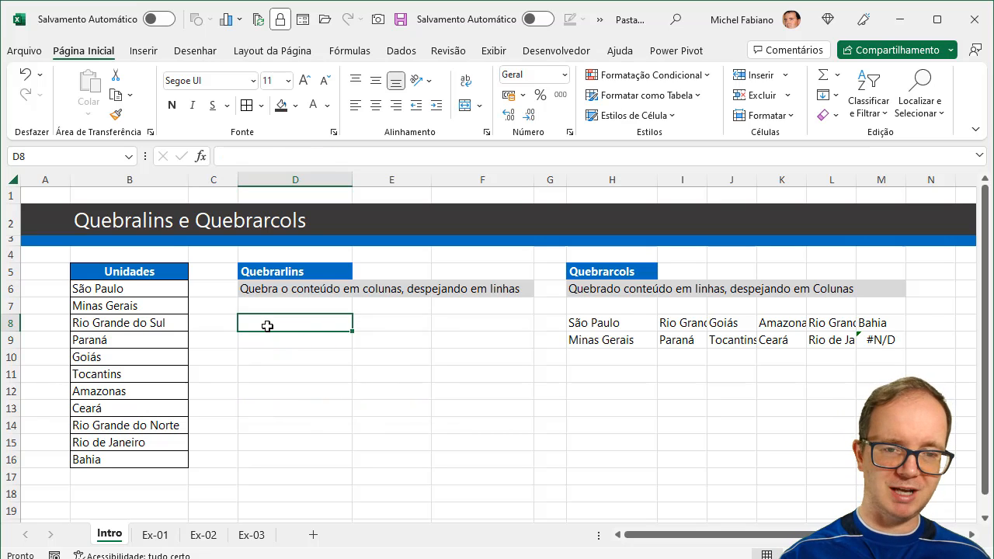
text(=quebrar)
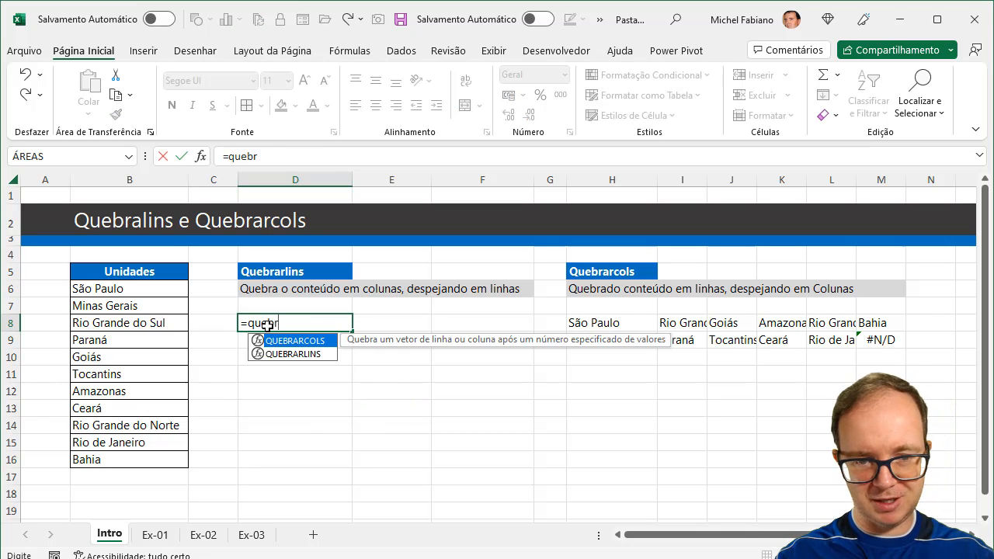
double_click(320, 354)
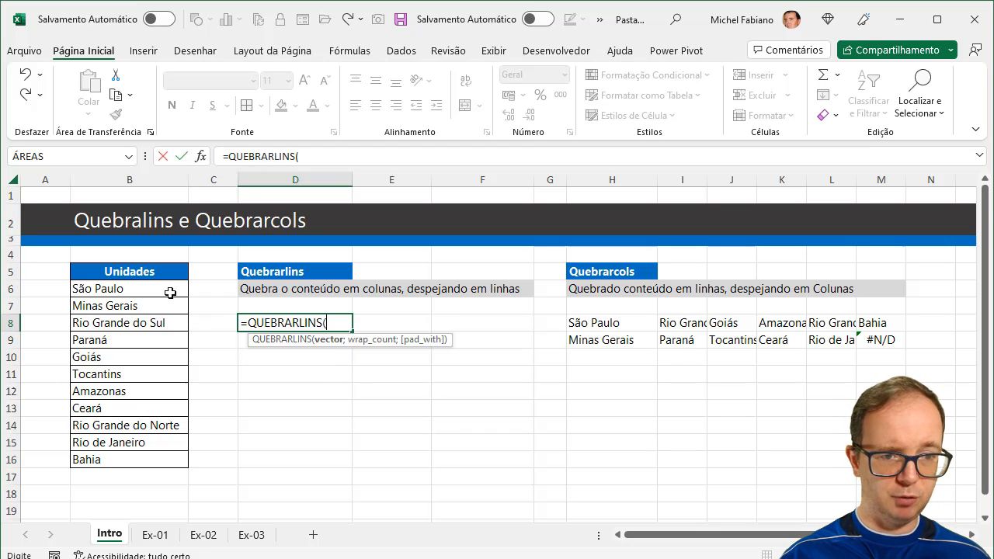
drag(160, 285, 132, 456)
text(;)
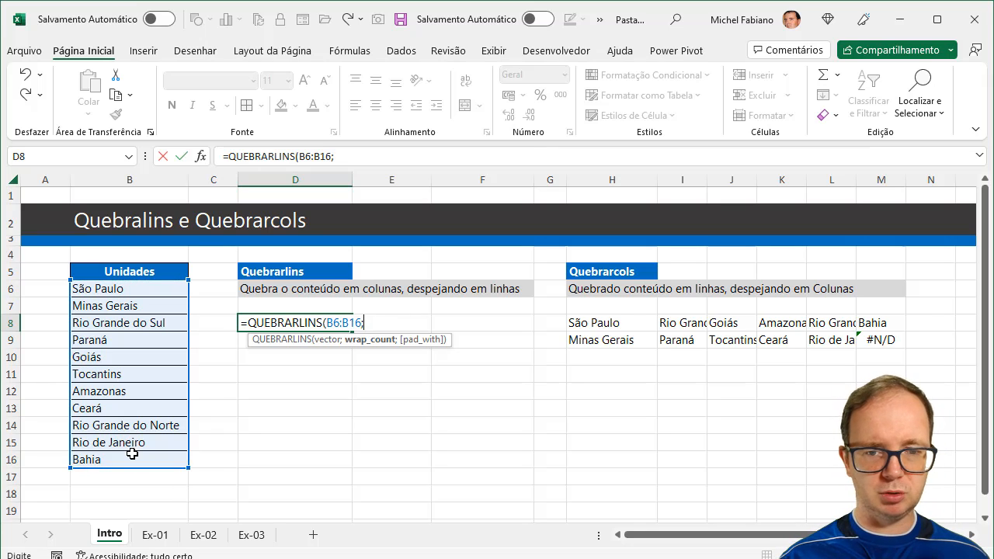
text(2)
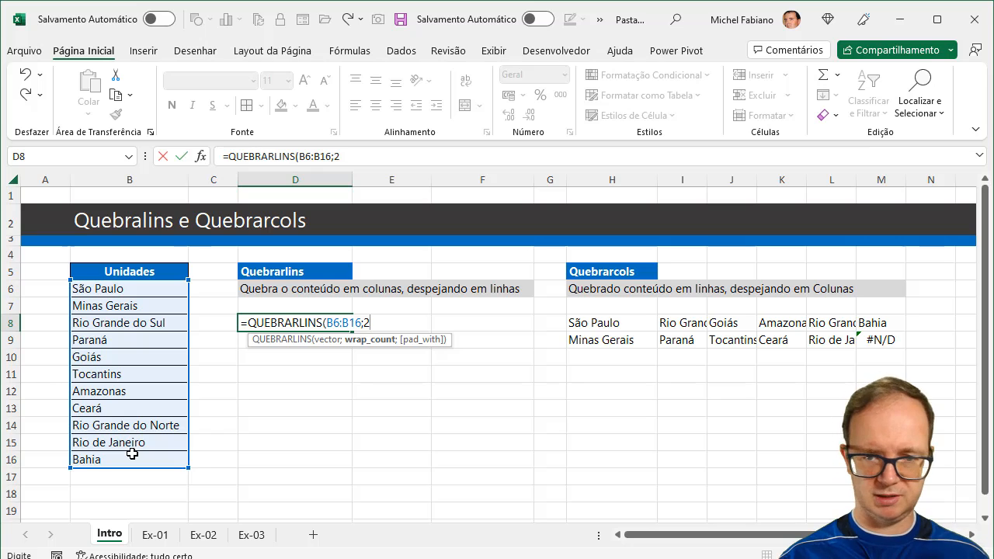
text())
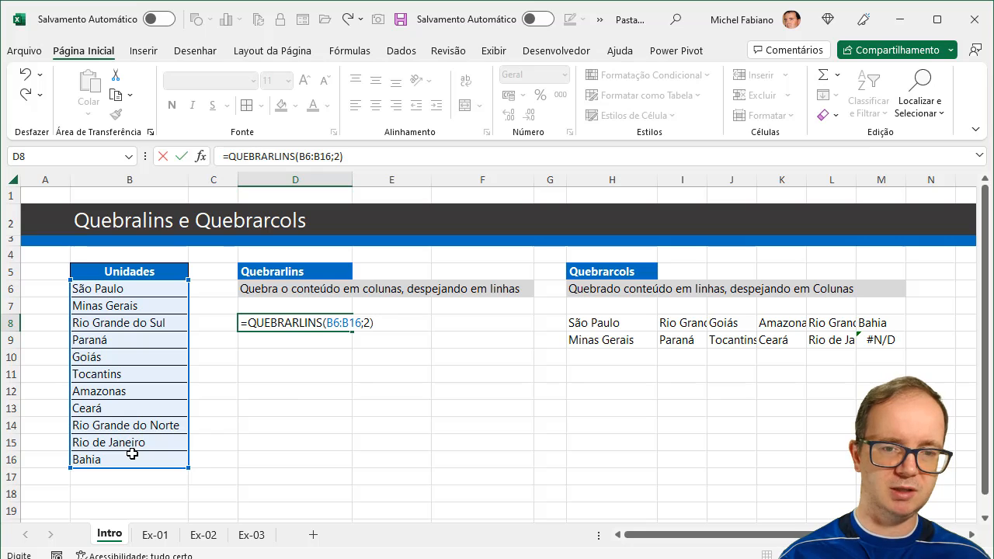
key(Return)
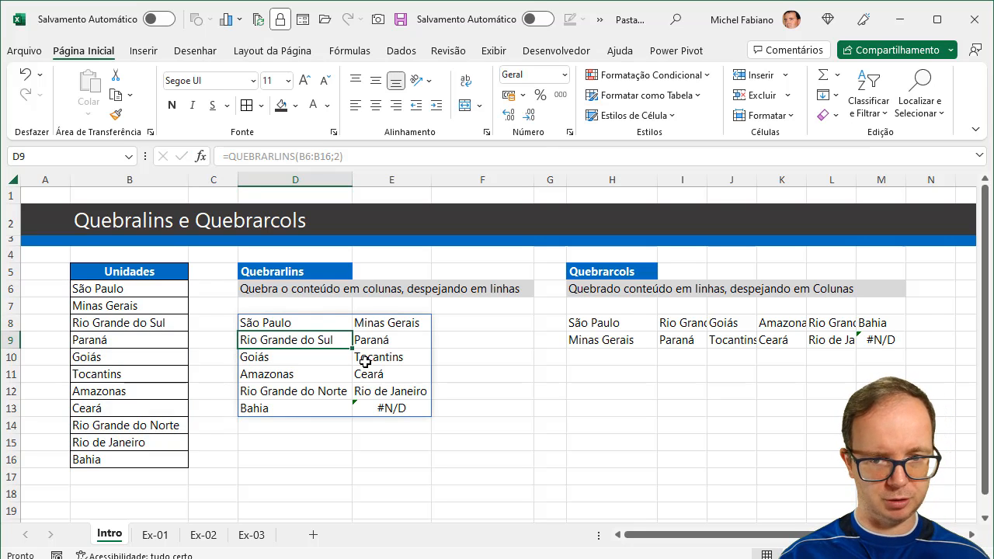
- Clear the Quebrarcols formula in H8 and re-enter it as =QUEBRARCOLS(B6:B16;2)
click(592, 324)
key(Delete)
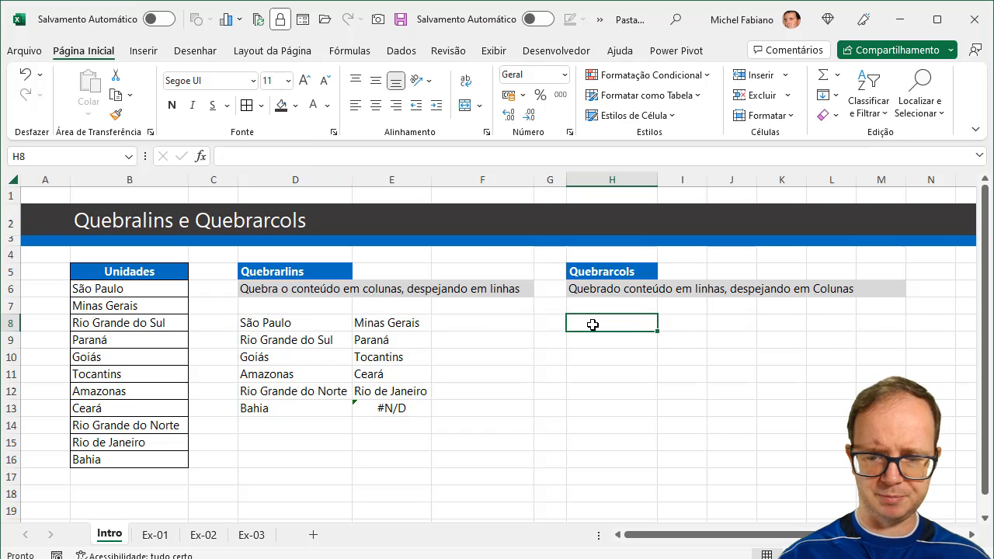
text(=que)
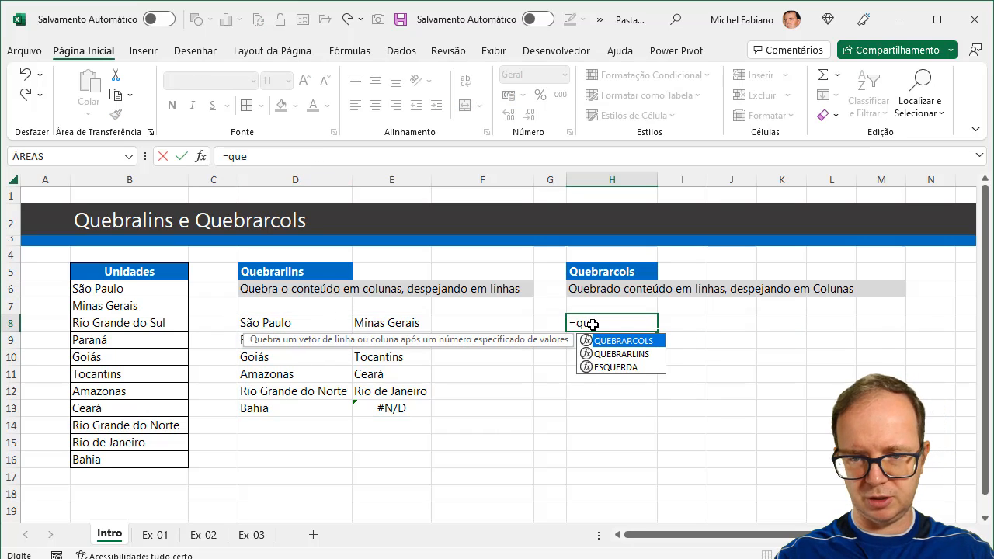
text(brar)
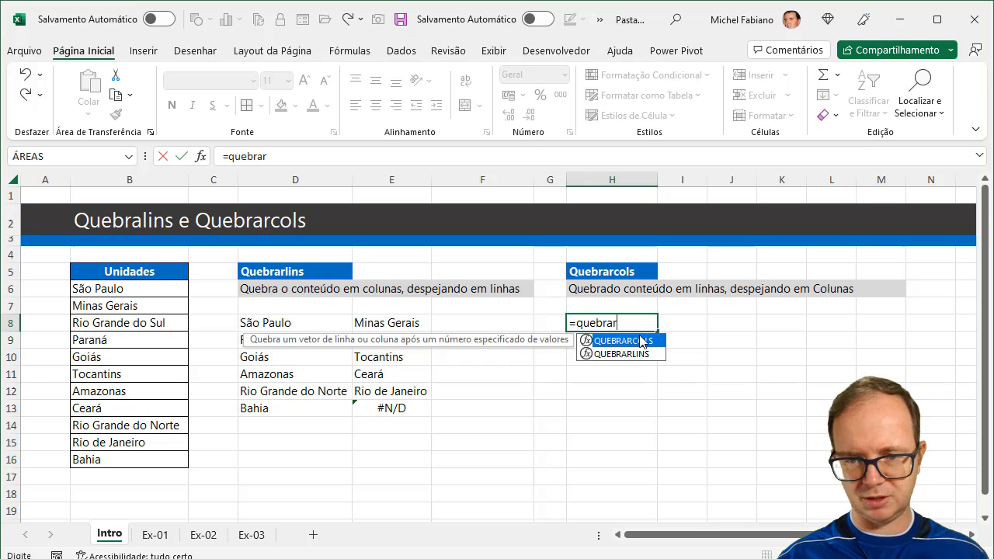
double_click(641, 345)
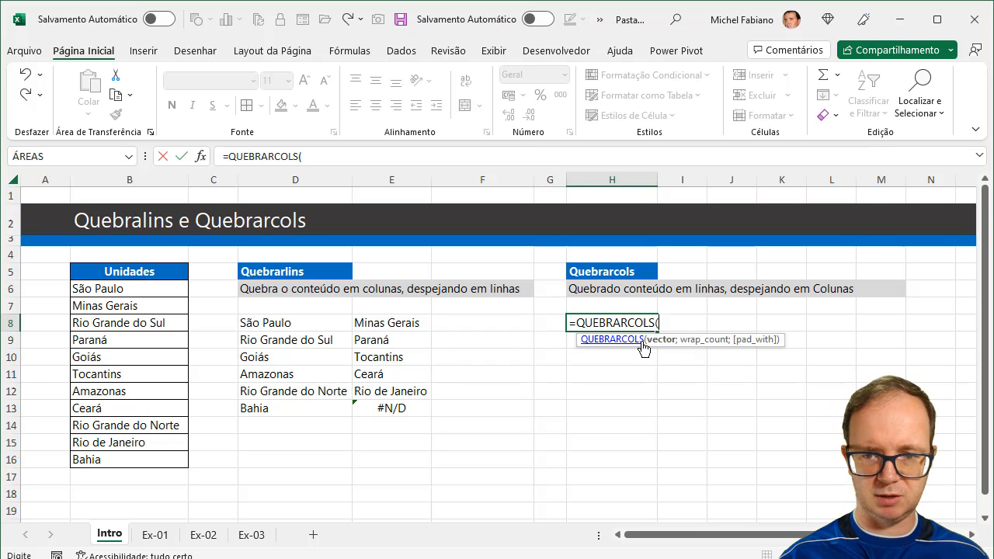
click(165, 288)
drag(164, 288, 138, 461)
text(;)
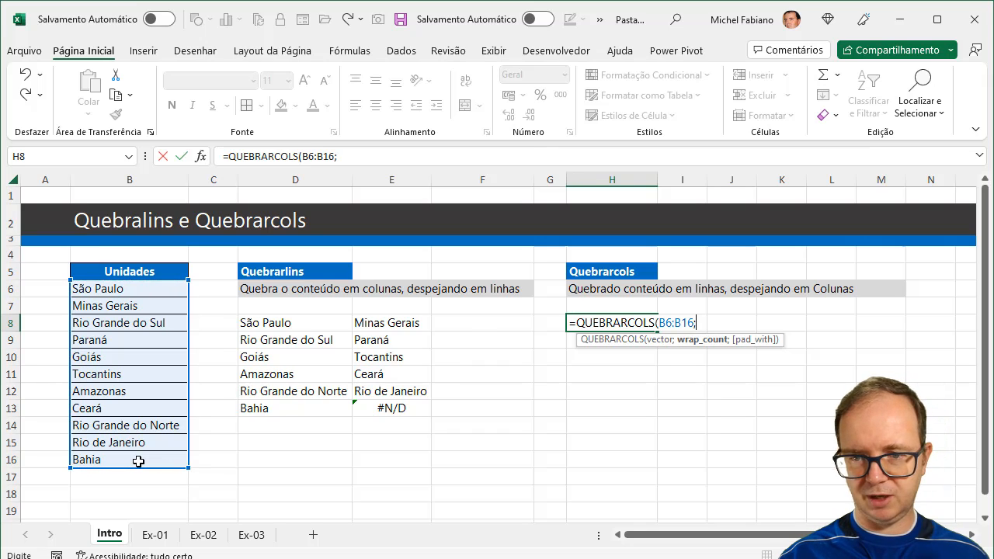
text(2)
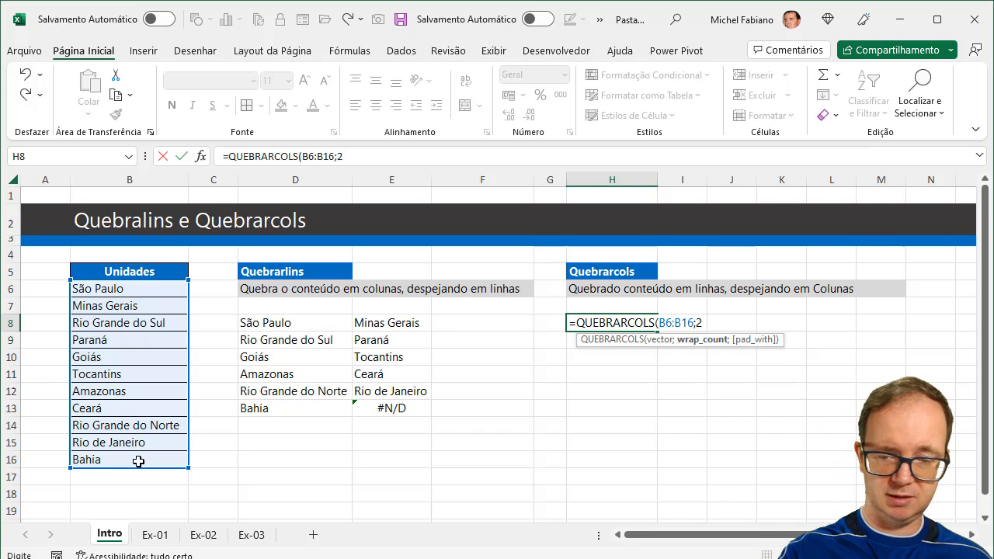
text())
key(Return)
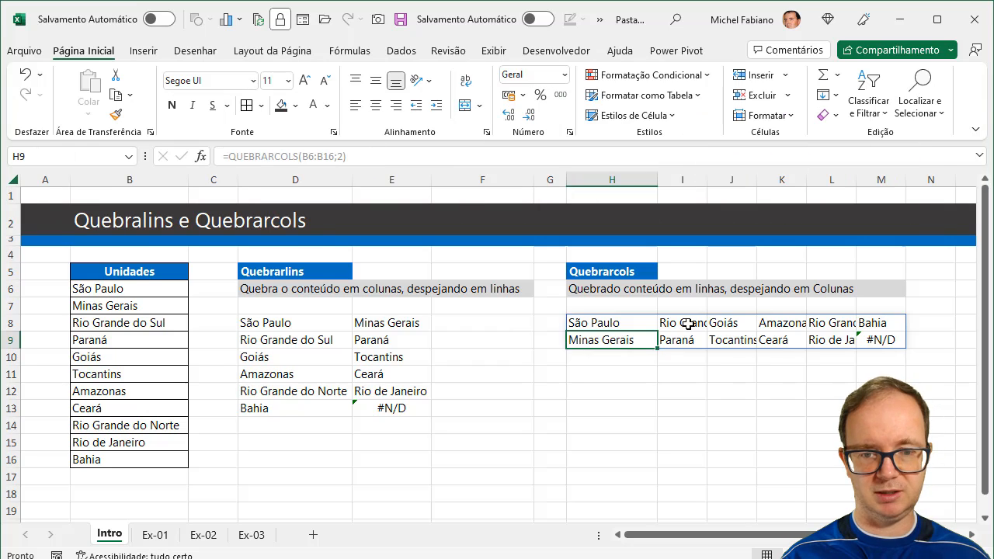
- Add "-" as the pad_with argument in D8, making the formula =QUEBRARLINS(B6:B16;2;"-")
click(392, 405)
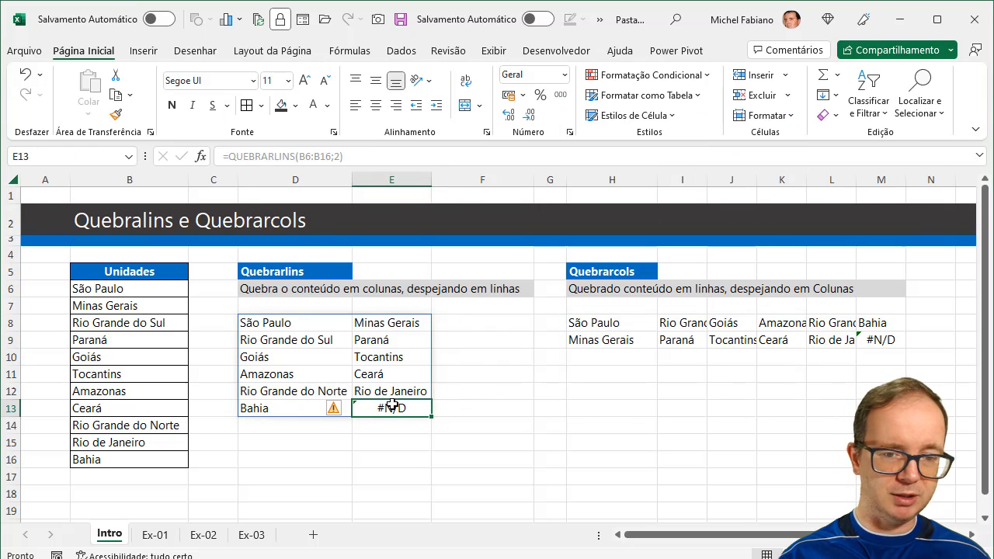
click(334, 339)
click(333, 321)
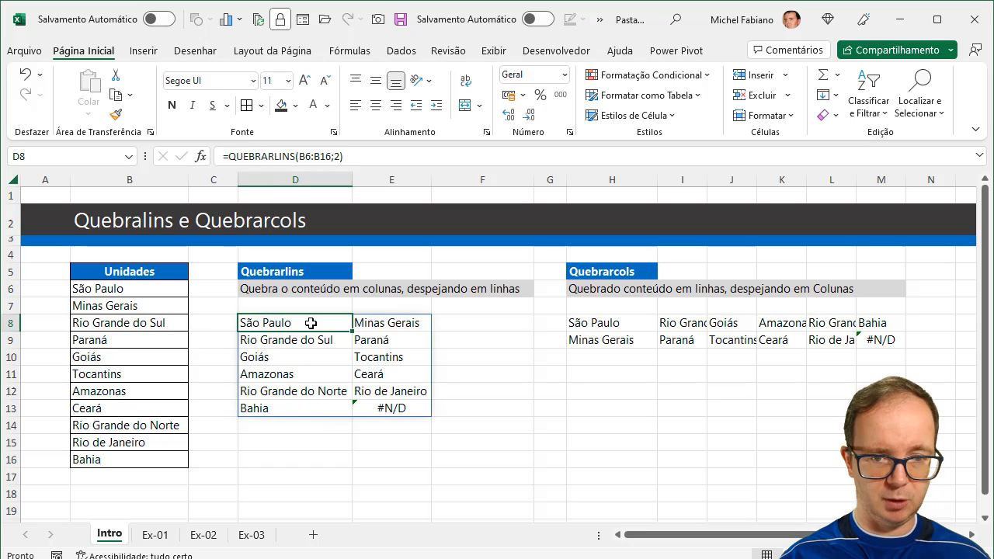
double_click(334, 322)
click(369, 324)
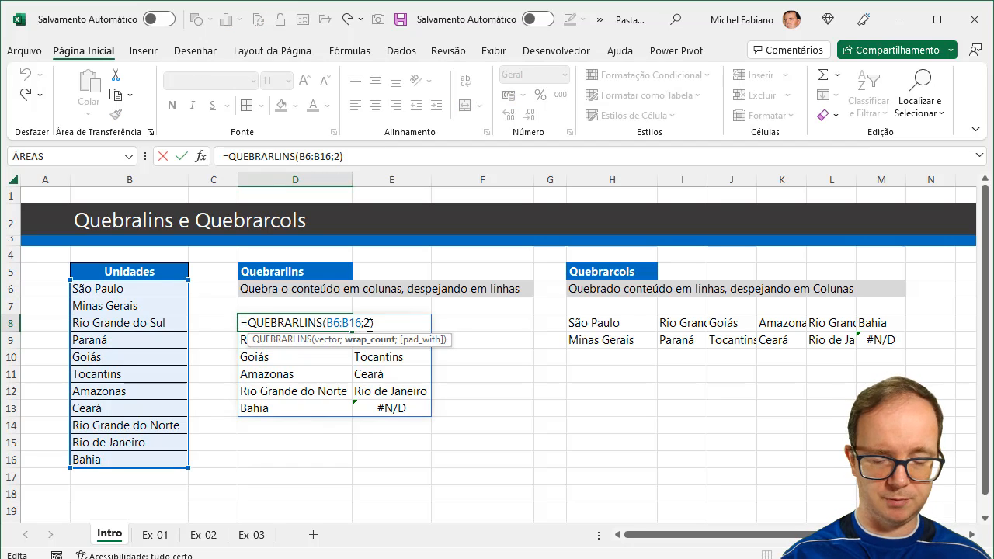
text(;"-")
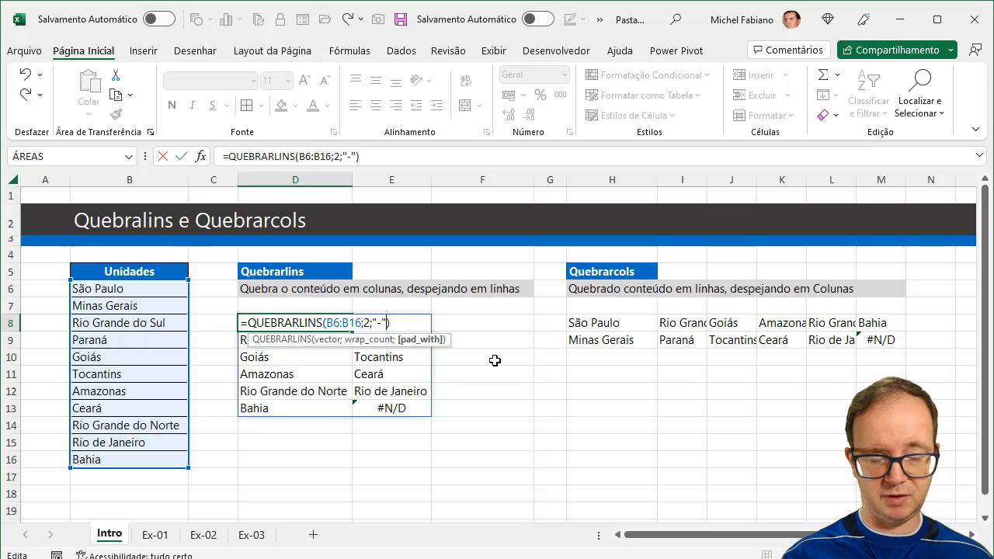
key(Return)
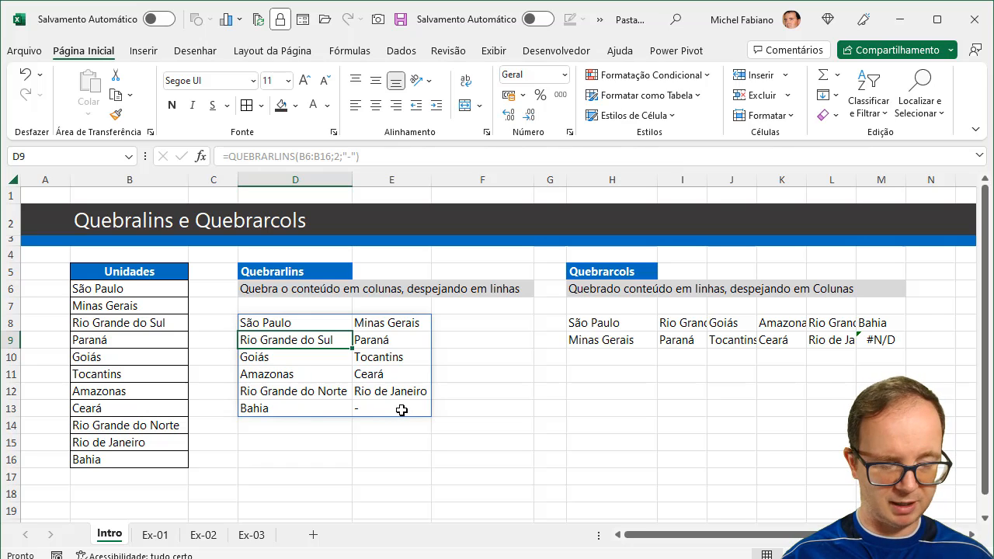
- Add a blank space as the pad_with argument in H8, making the formula =QUEBRARCOLS(B6:B16;2;" ")
click(621, 323)
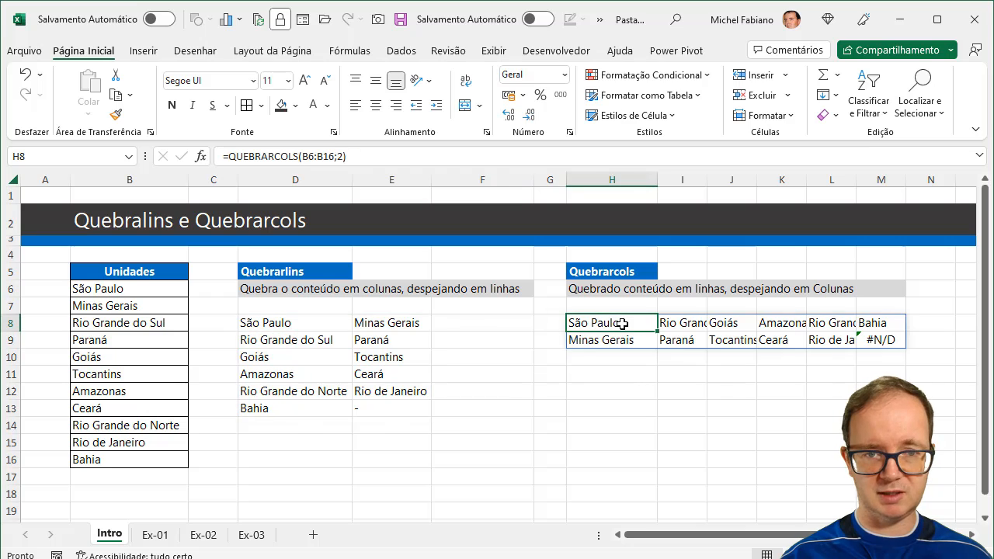
double_click(622, 323)
click(701, 323)
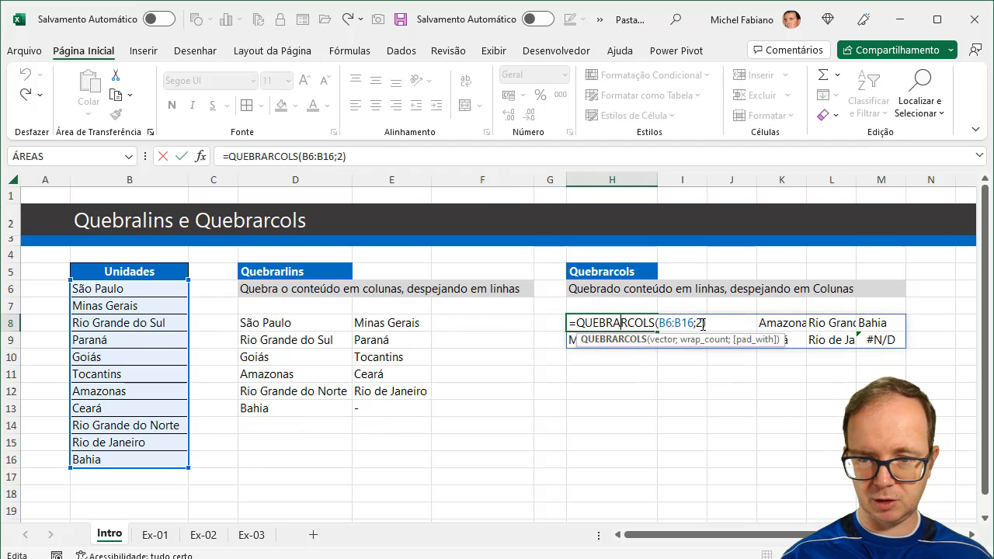
text(;" ")
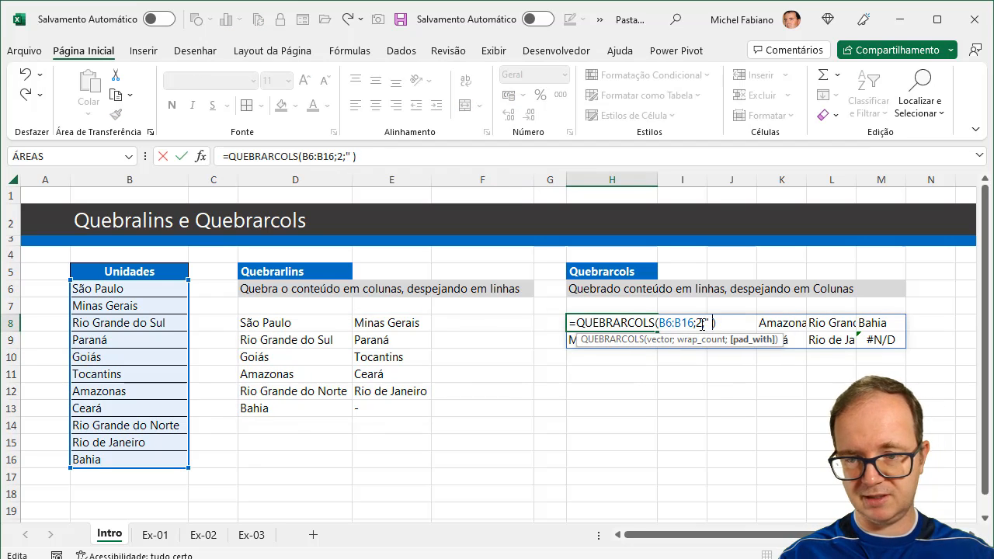
text(")
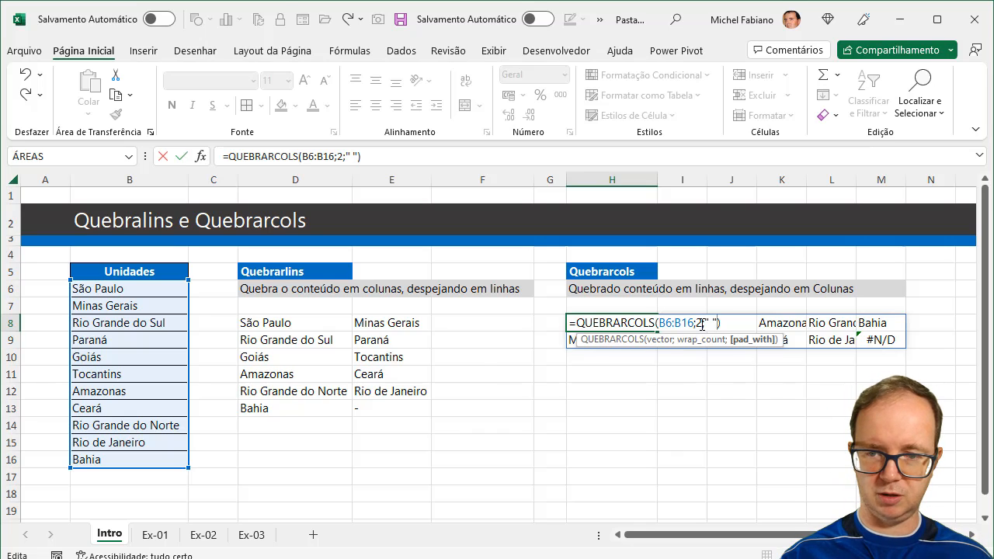
key(Return)
click(904, 344)
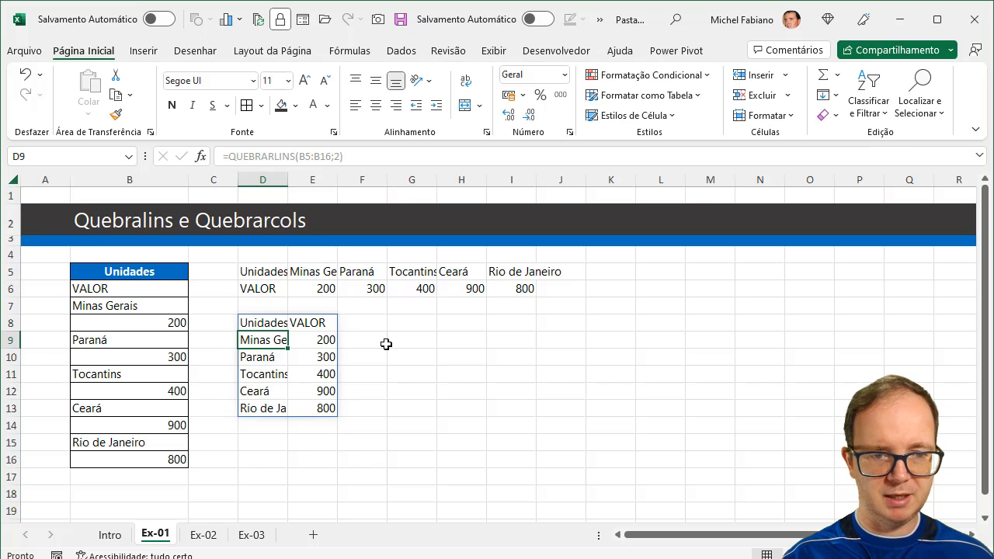
- Examine the header and first entries of the Unidades column on the Ex-01 sheet
click(154, 271)
drag(154, 271, 150, 290)
click(149, 271)
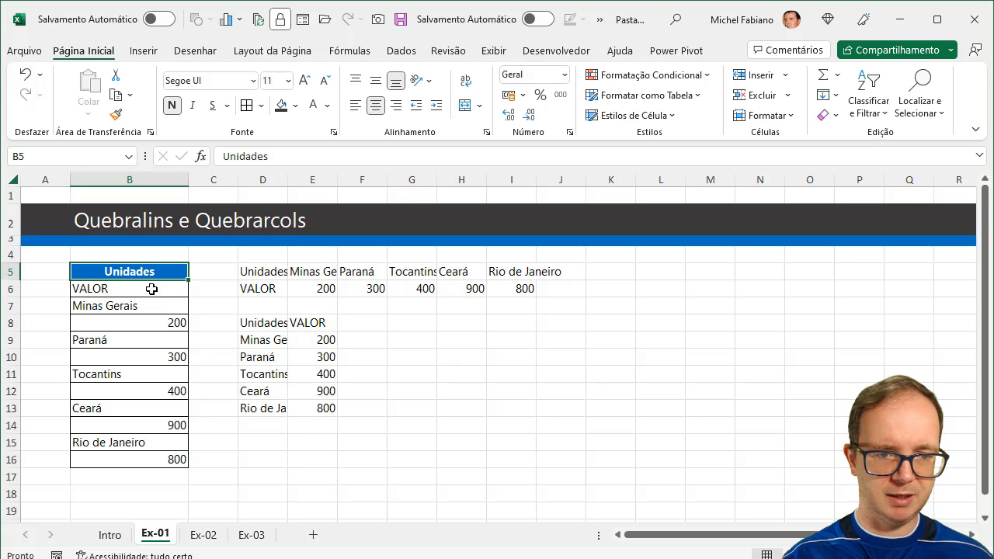
- Examine how state names and values alternate down the Unidades column in B5:B16
click(147, 305)
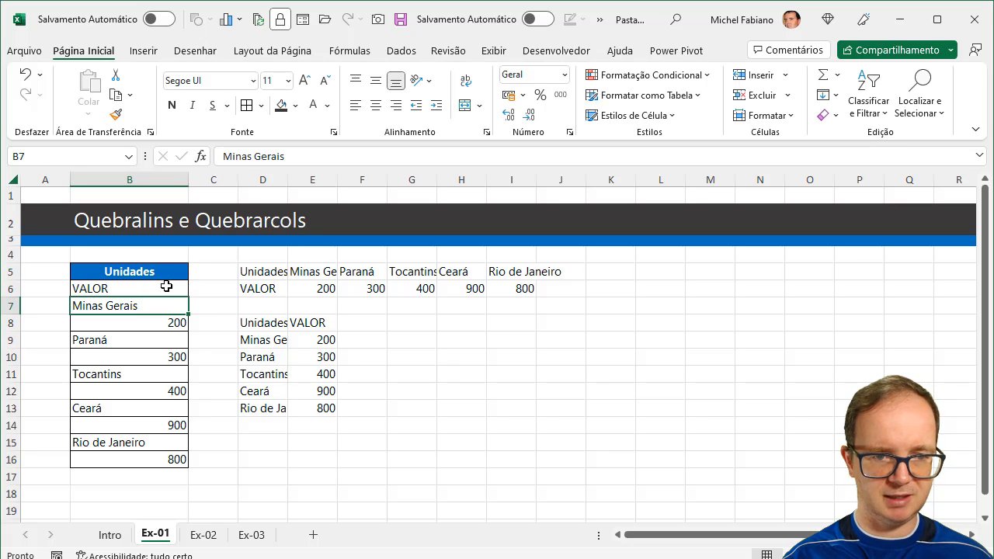
click(157, 322)
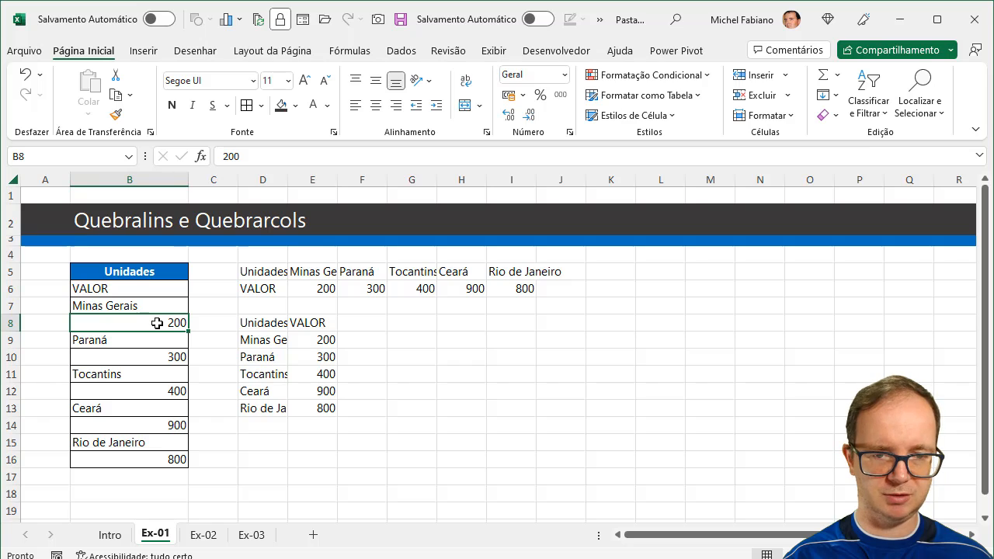
click(156, 334)
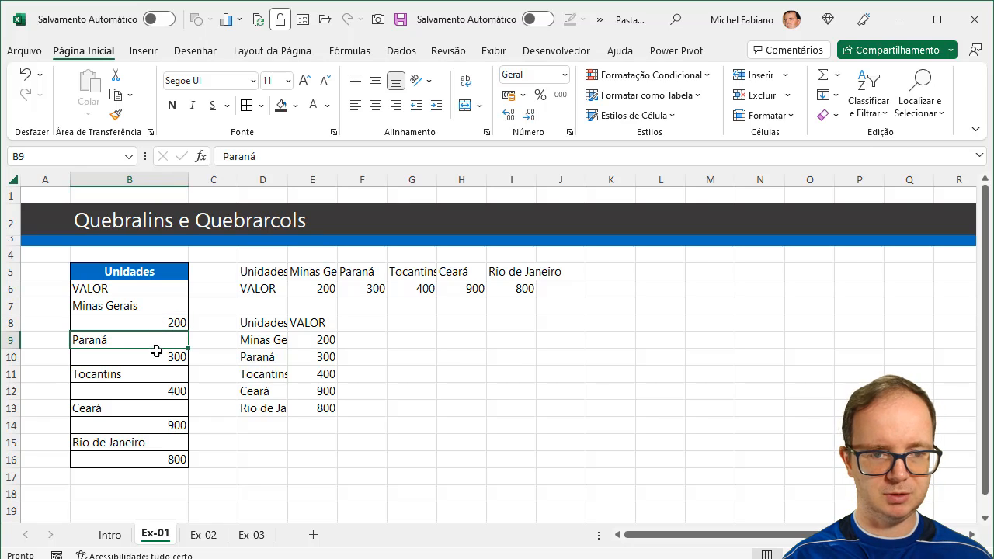
click(156, 354)
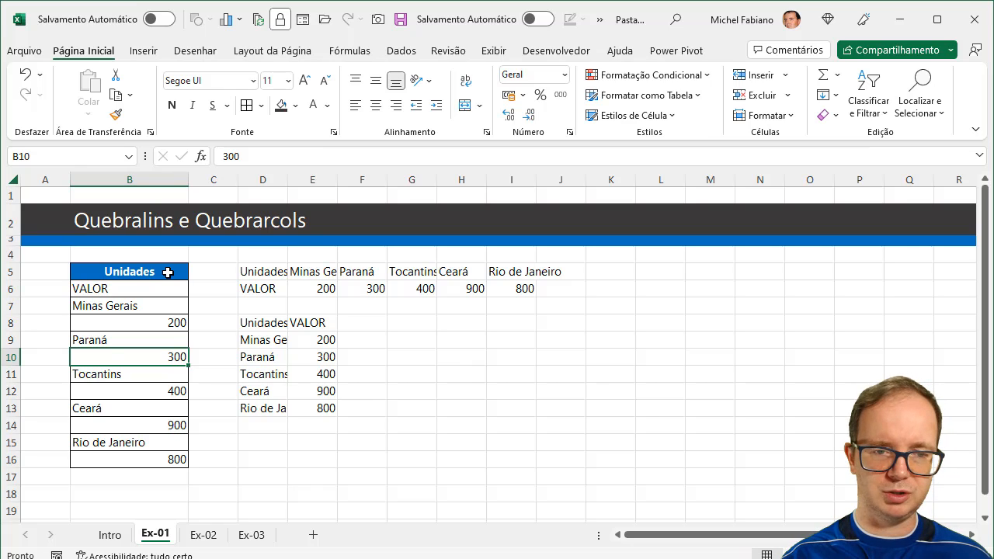
drag(167, 272, 166, 459)
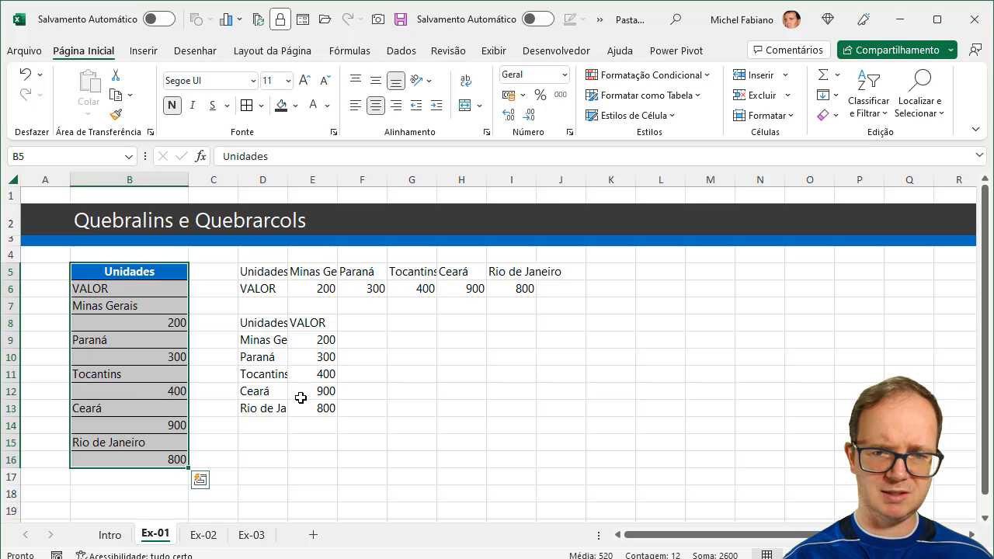
- Clear the old results in D5:I13 and enter =QUEBRARCOLS(B5:B16;3) in D5
drag(259, 267, 534, 413)
key(Delete)
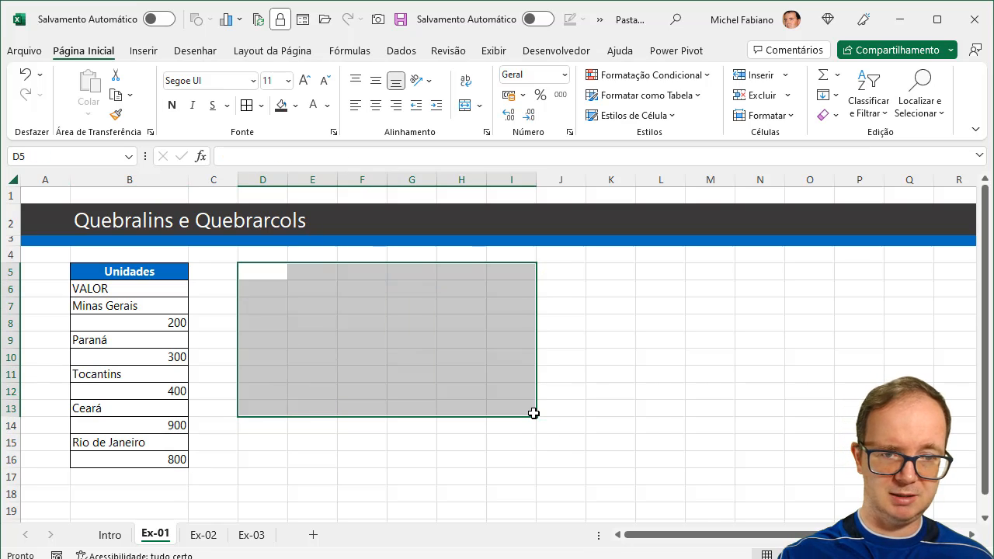
click(260, 271)
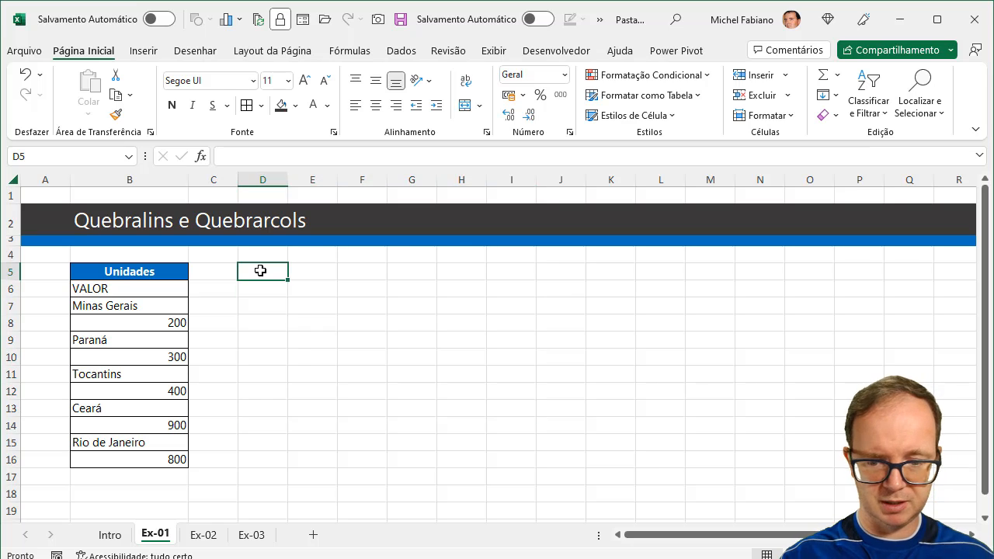
text(=quebrac)
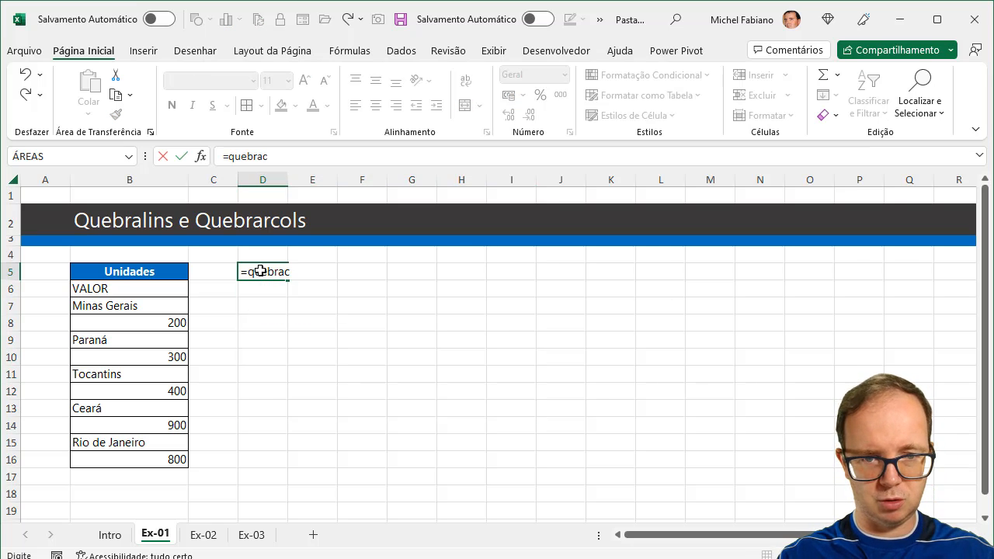
text(ols)
key(BackSpace)
key(BackSpace)
key(BackSpace)
key(BackSpace)
text(r)
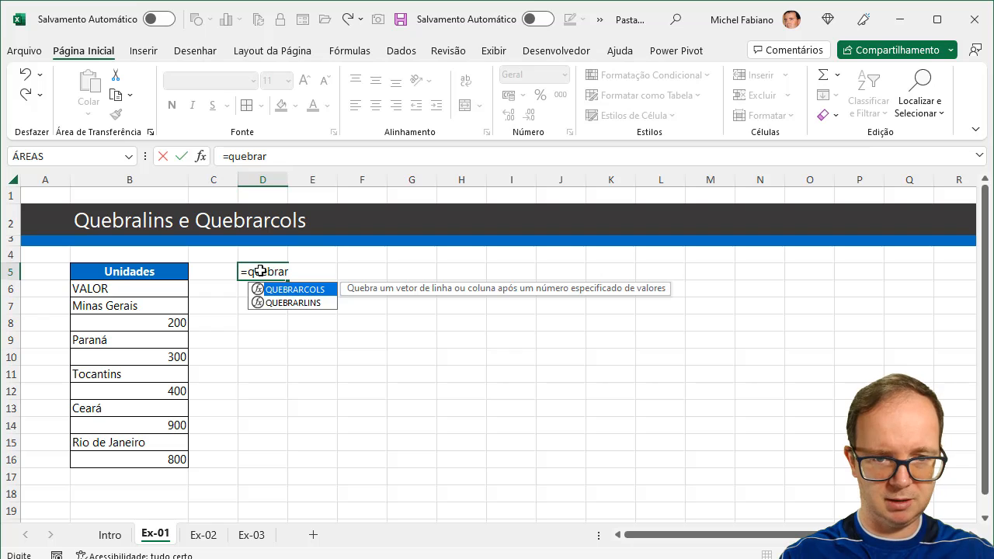
text(cols()
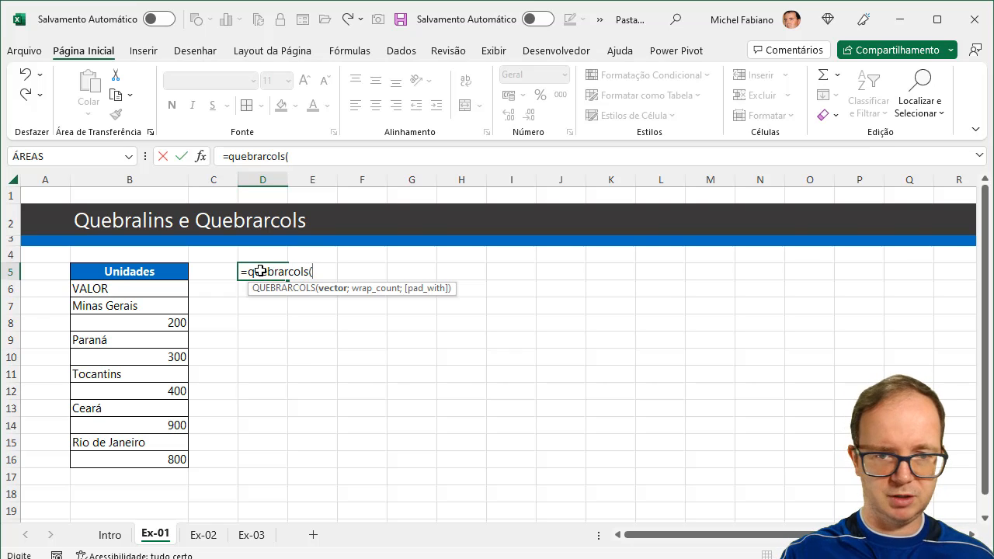
drag(147, 271, 135, 456)
text(;2)
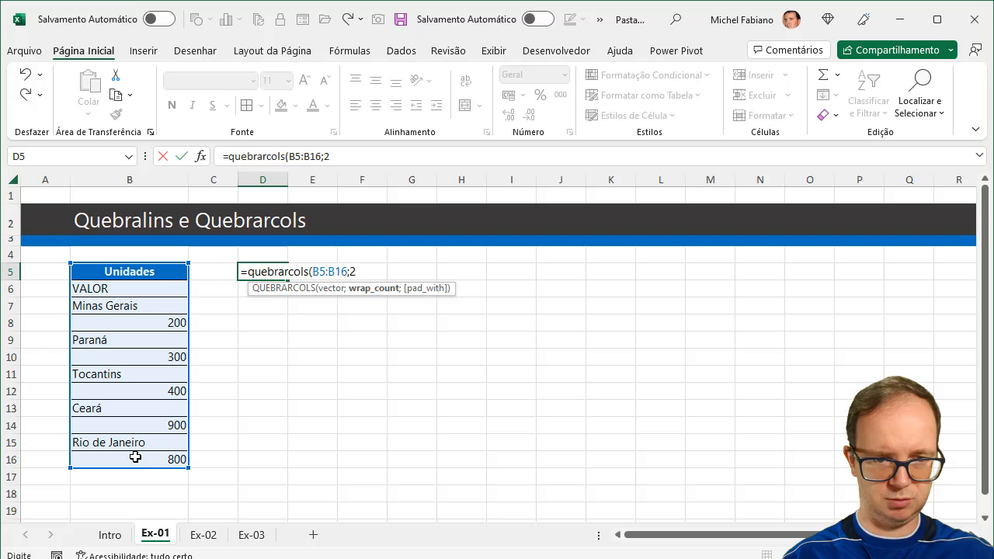
key(BackSpace)
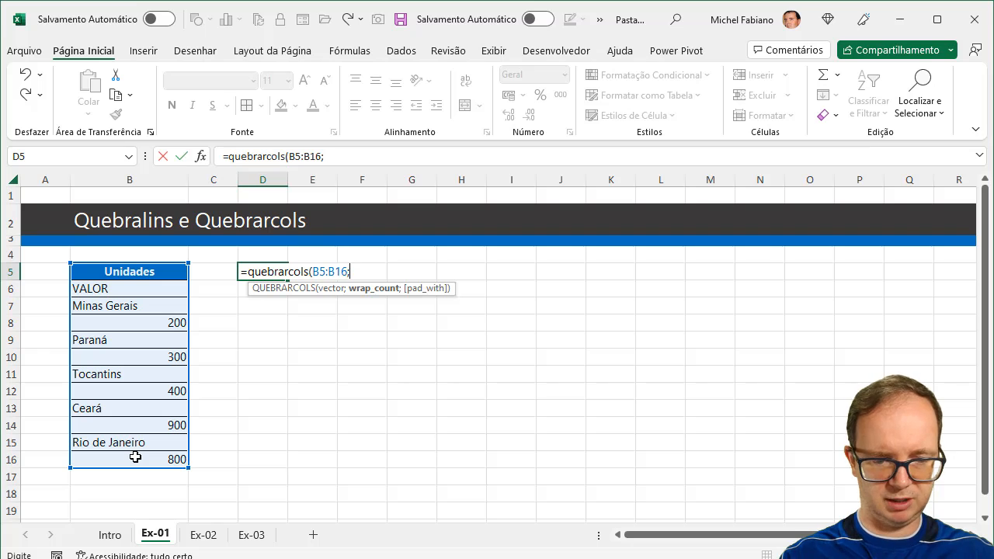
text(3))
key(Return)
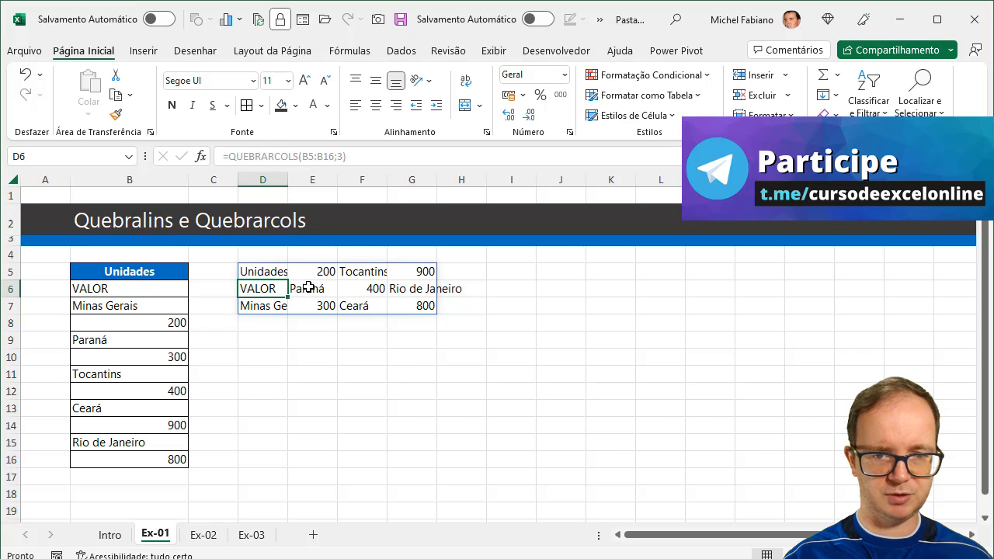
- Change the wrap_count of the QUEBRARCOLS formula in D5 to 2
click(274, 271)
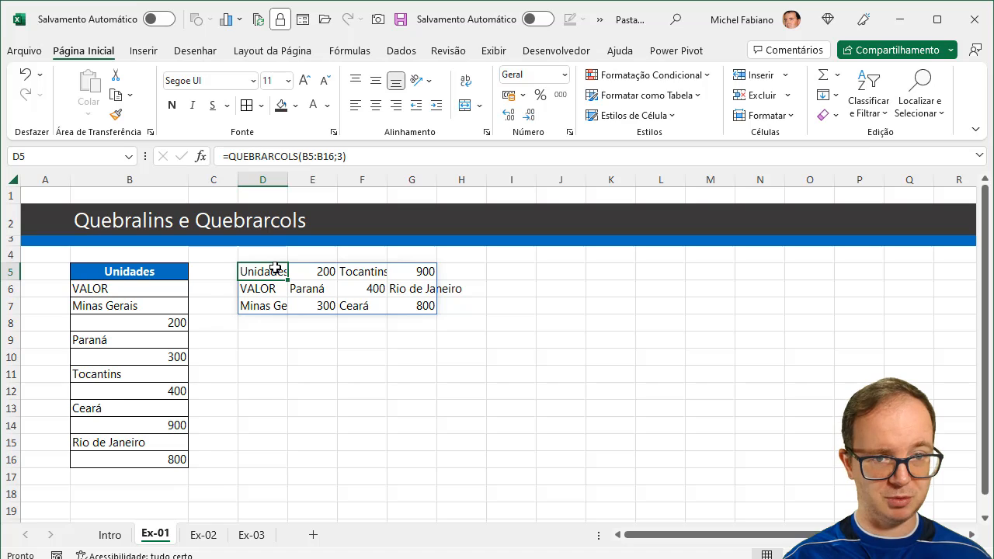
double_click(275, 270)
click(374, 269)
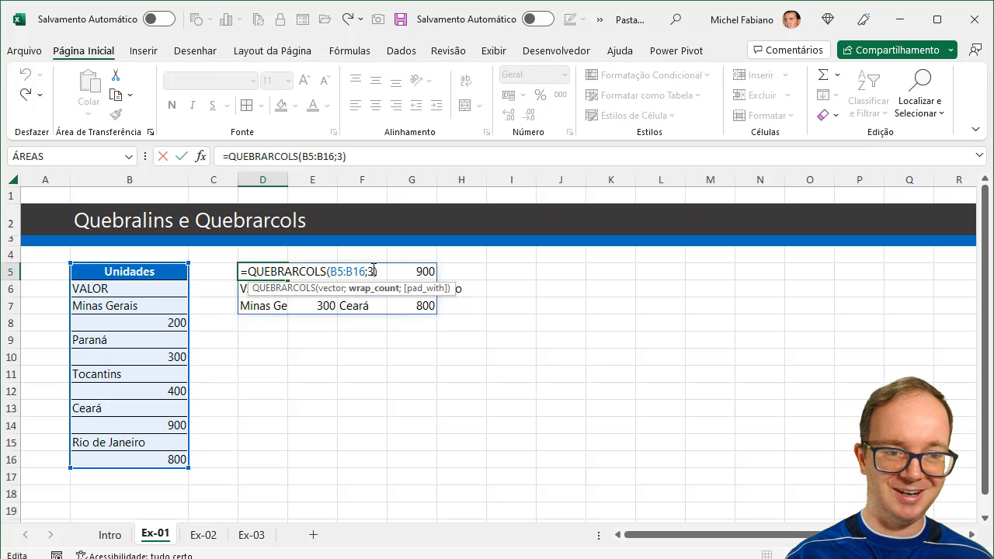
key(BackSpace)
text(2)
key(Return)
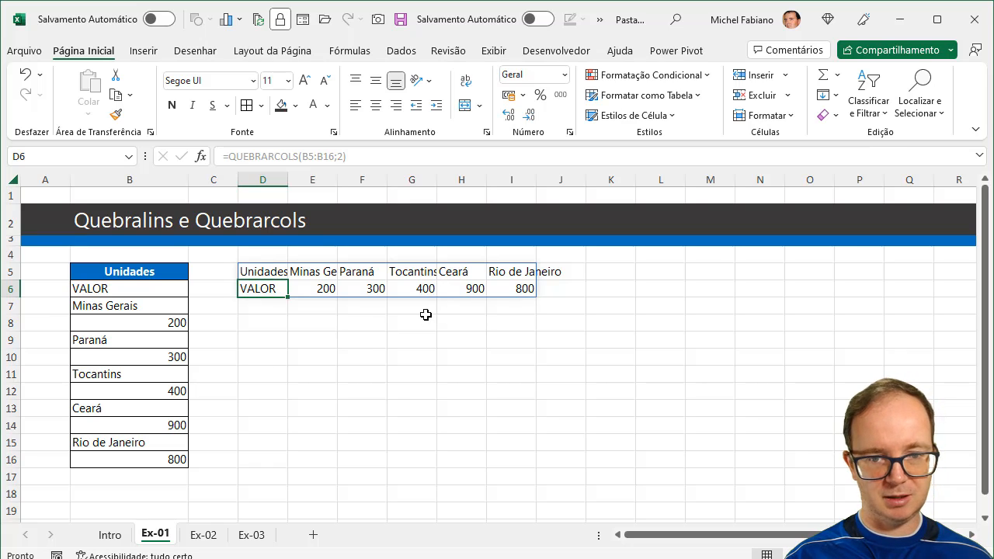
- Add a "Total" heading in J5 and sum E6:I6 with SOMA in J6
click(565, 269)
text(Total)
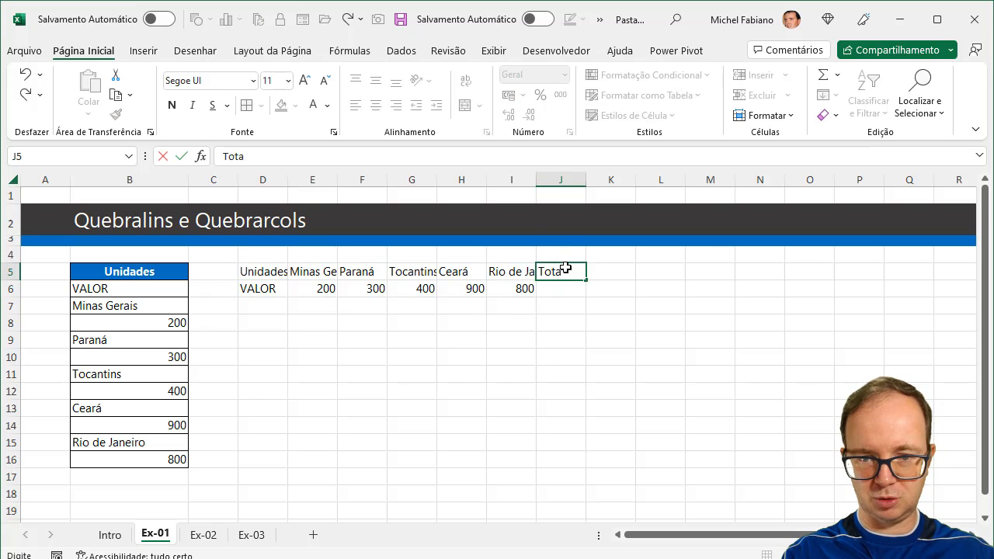
key(Return)
text(=soma()
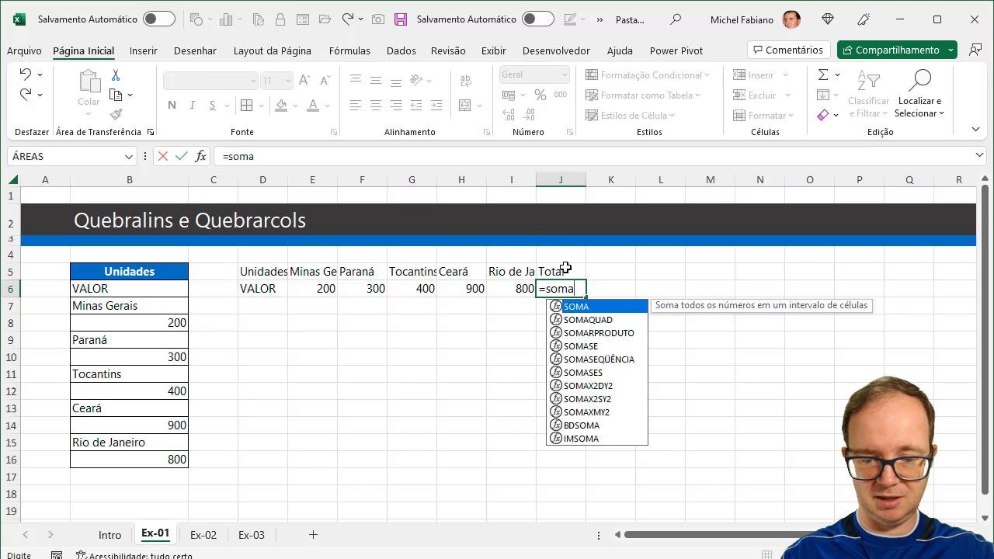
key(Left)
key(shift+Left)
key(shift+Left)
key(shift+Left)
key(shift+Left)
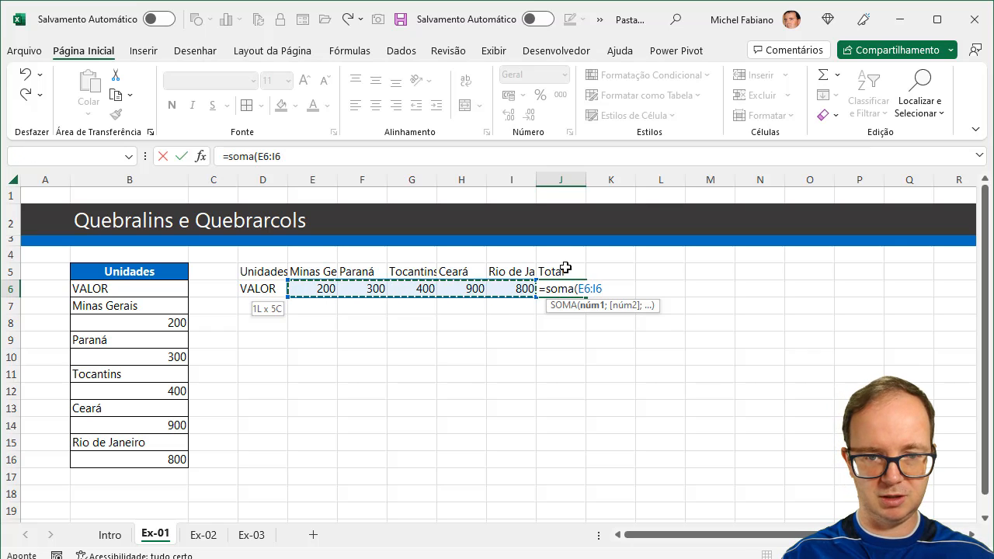
key(Return)
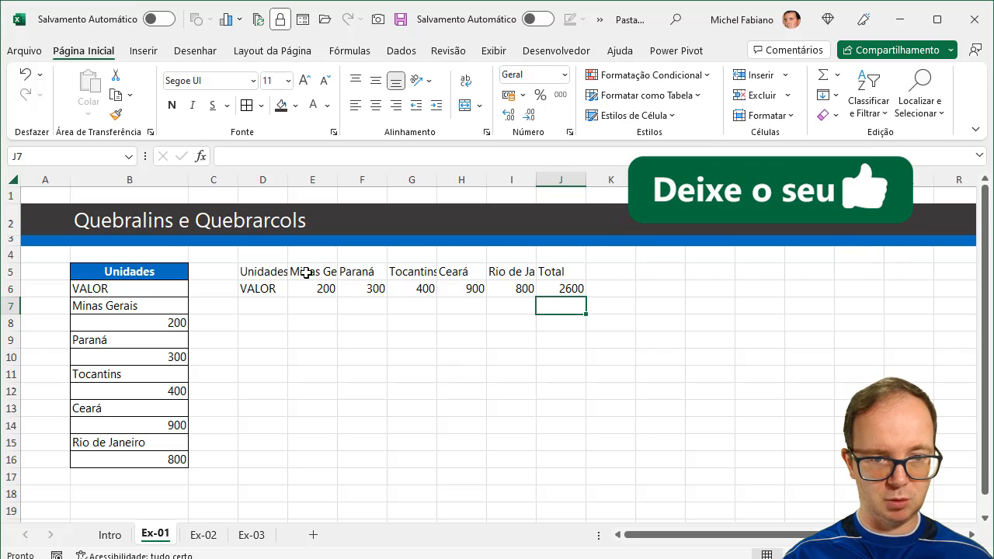
- Copy the blue header formatting of B5 onto D5:J5
click(176, 273)
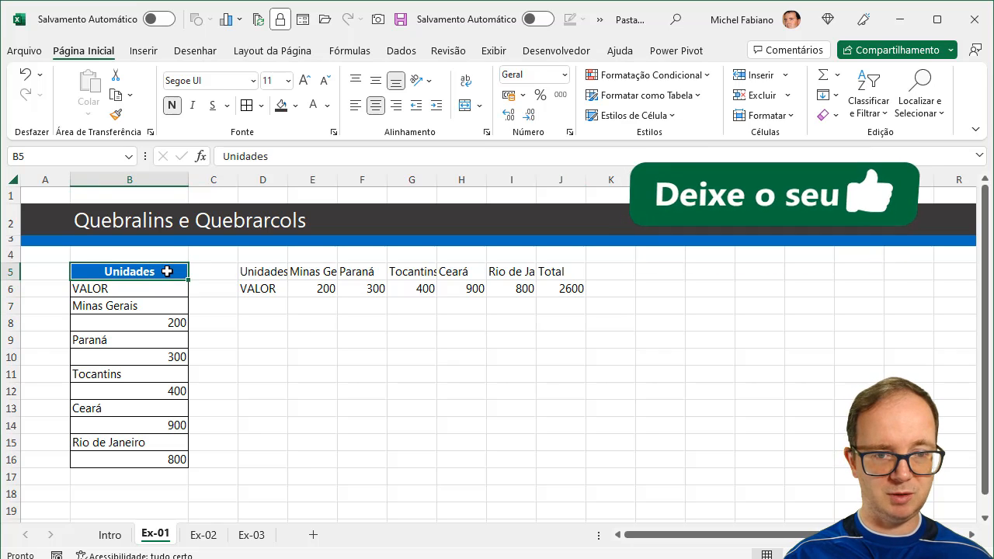
click(115, 114)
drag(253, 265, 556, 272)
- AutoFit the widths of columns D to J and add borders to all cells in D5:J6
drag(262, 179, 583, 179)
double_click(584, 179)
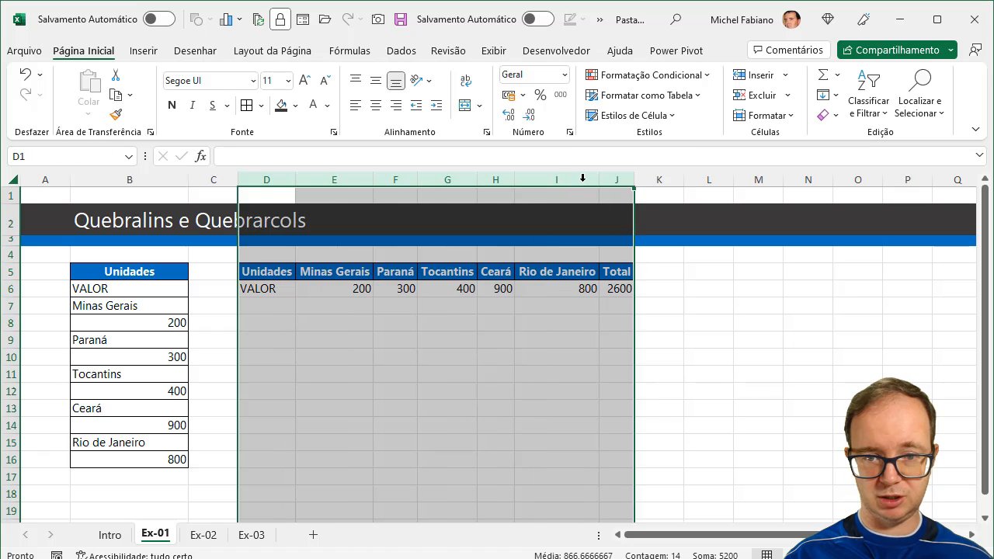
drag(271, 273, 612, 284)
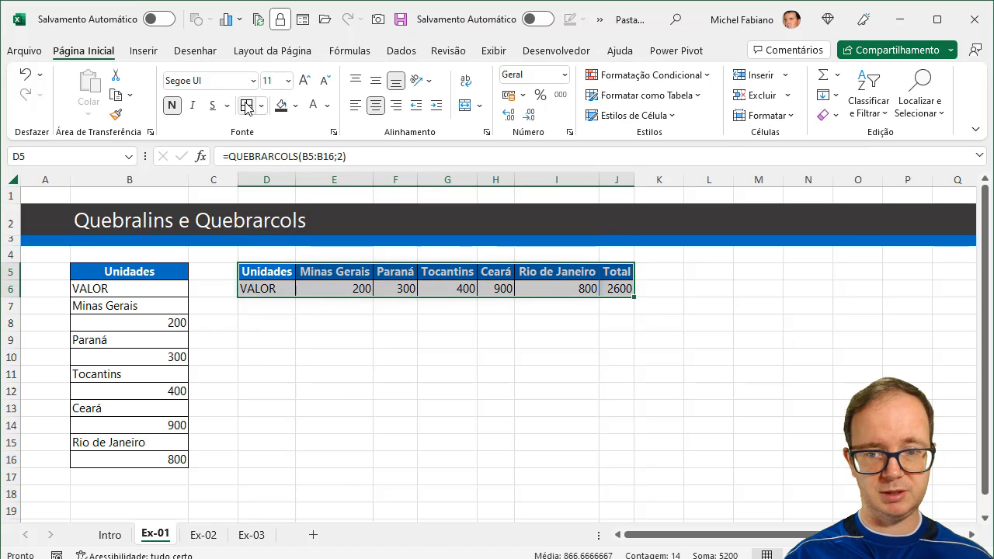
click(265, 326)
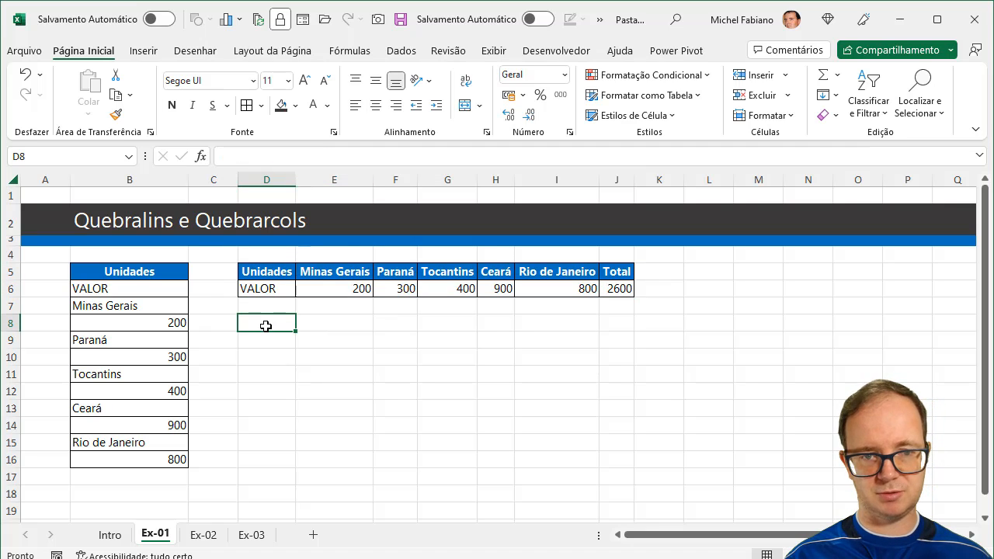
- Enter =QUEBRARLINS(B5:B16;3) in D8
click(276, 268)
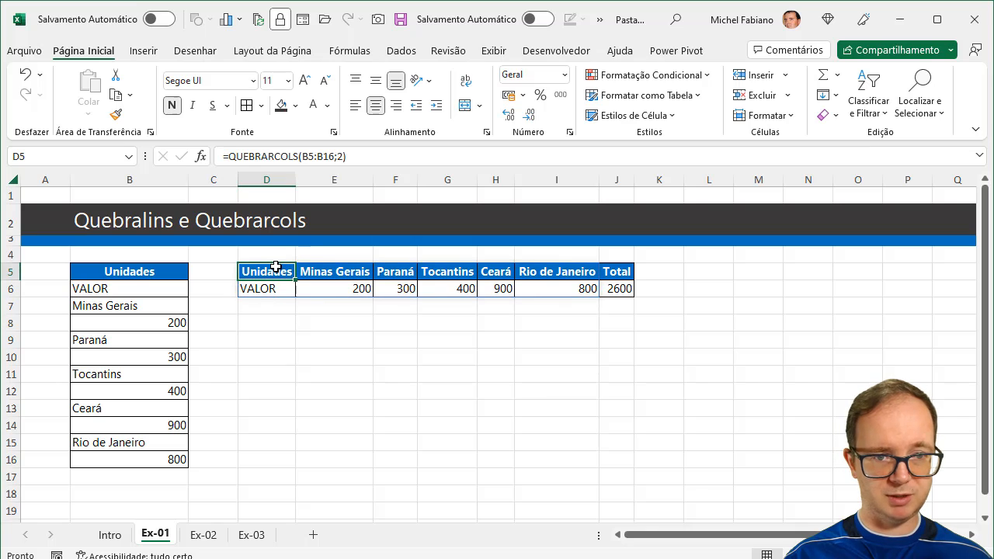
click(264, 326)
text(=quebra)
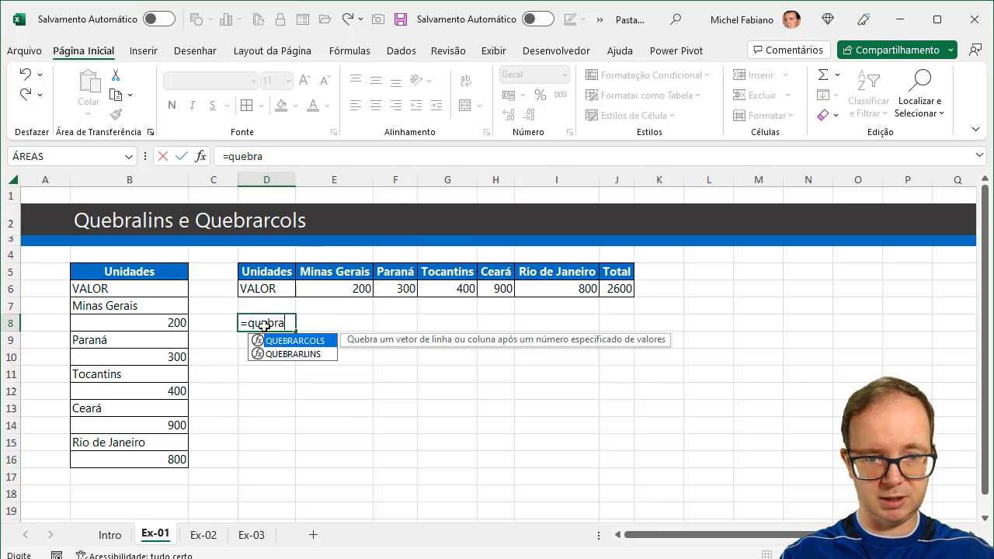
text(rlins()
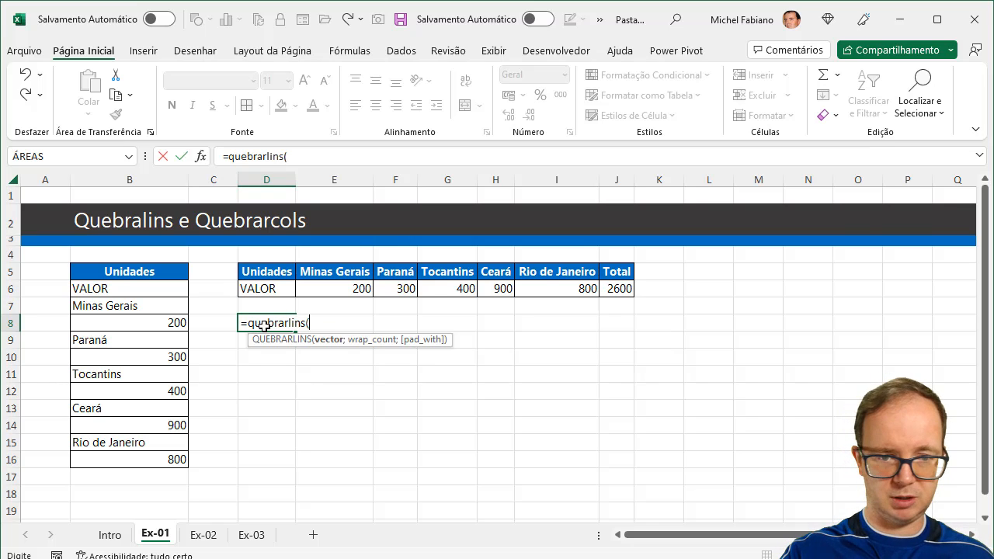
drag(144, 272, 143, 459)
text(;)
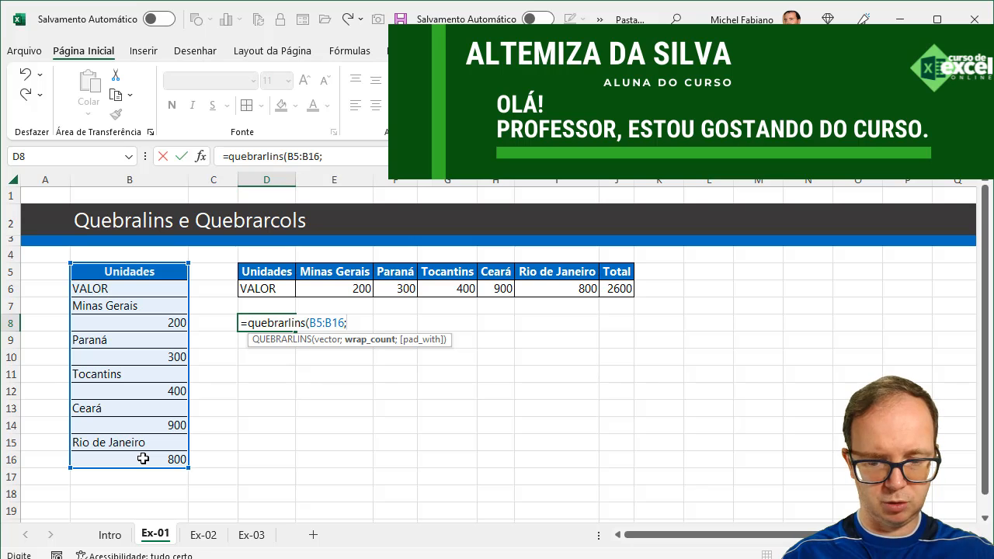
text(3))
key(Return)
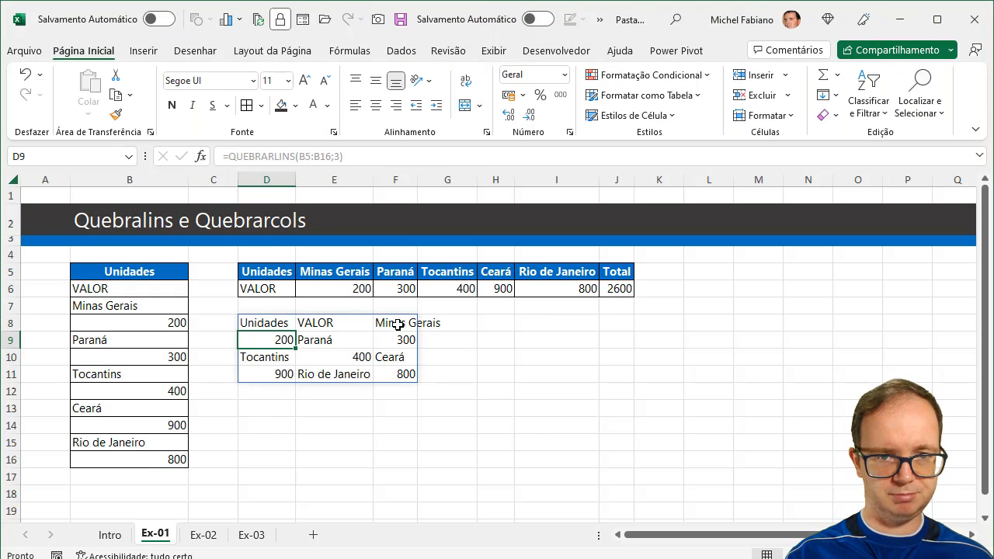
- Change the wrap_count of the QUEBRARLINS formula in D8 to 2
click(287, 323)
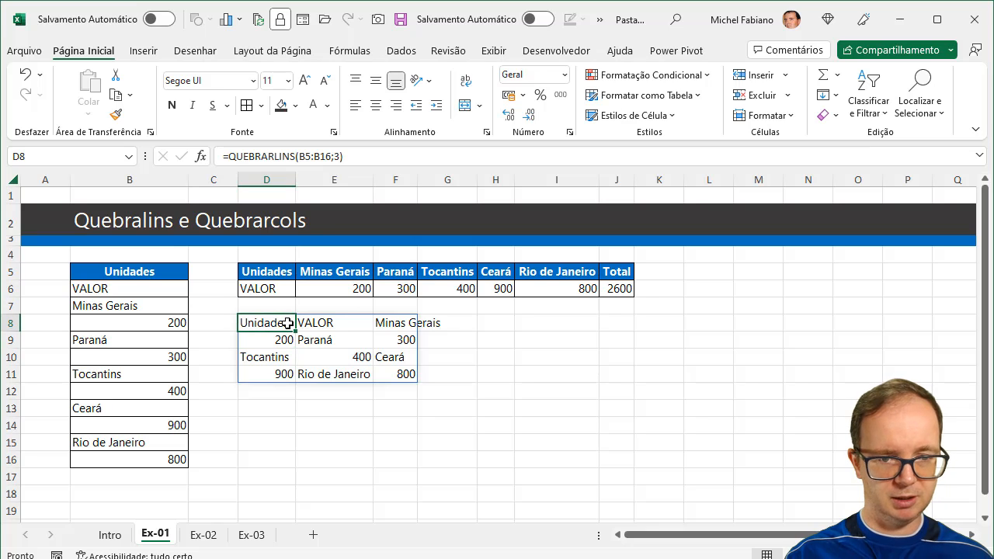
click(341, 157)
key(BackSpace)
text(2)
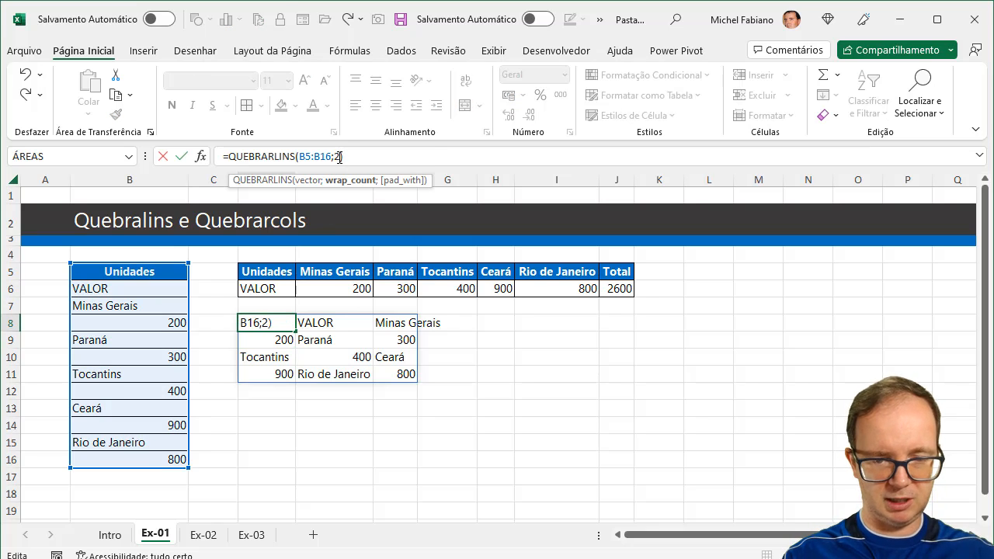
key(Return)
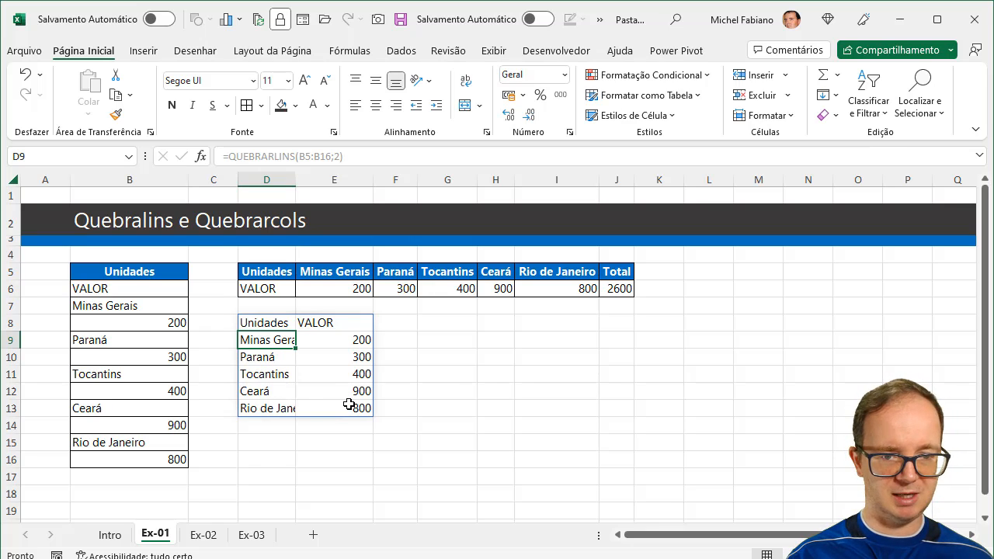
- Copy the blue header formatting of D5 onto D8:E8
click(281, 275)
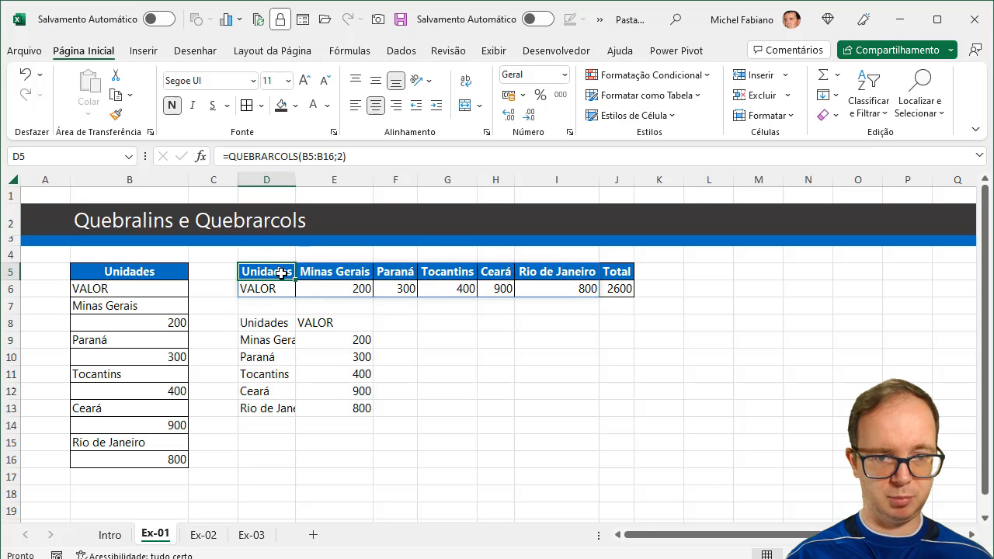
click(125, 118)
mouse_move(256, 319)
mouse_down()
mouse_move(333, 326)
mouse_move(323, 330)
mouse_up()
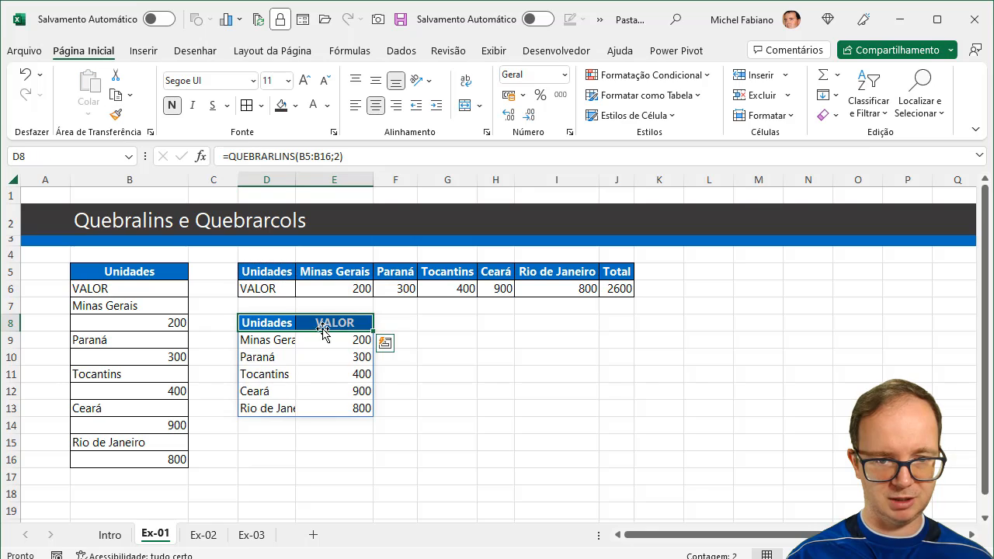
- Copy the bordered formatting of D6 onto D9:E13
click(274, 289)
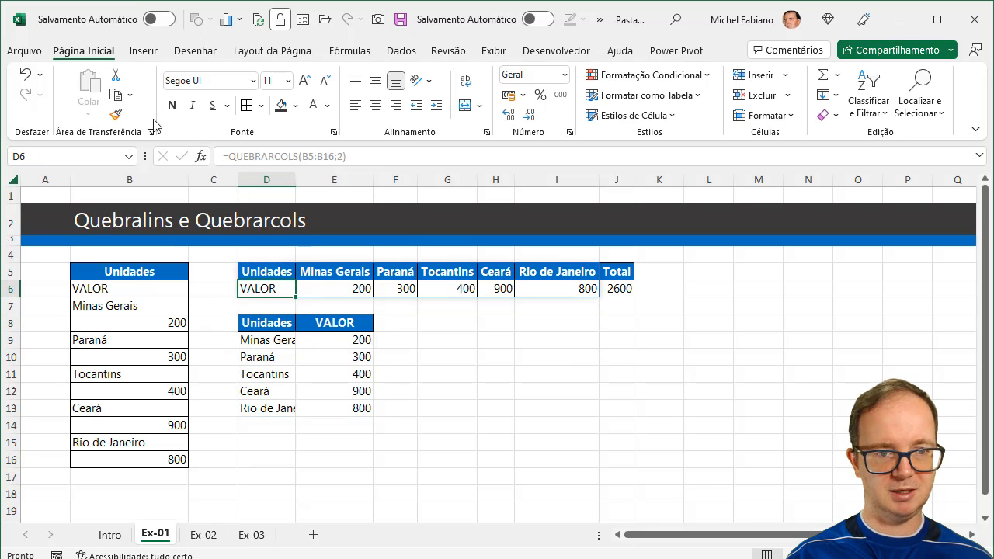
click(115, 115)
mouse_move(263, 339)
mouse_down()
mouse_move(359, 396)
mouse_move(360, 411)
mouse_up()
- Enter the label TOTAL in D14 and the formula =SOMA(E9:E13) in E14
click(267, 426)
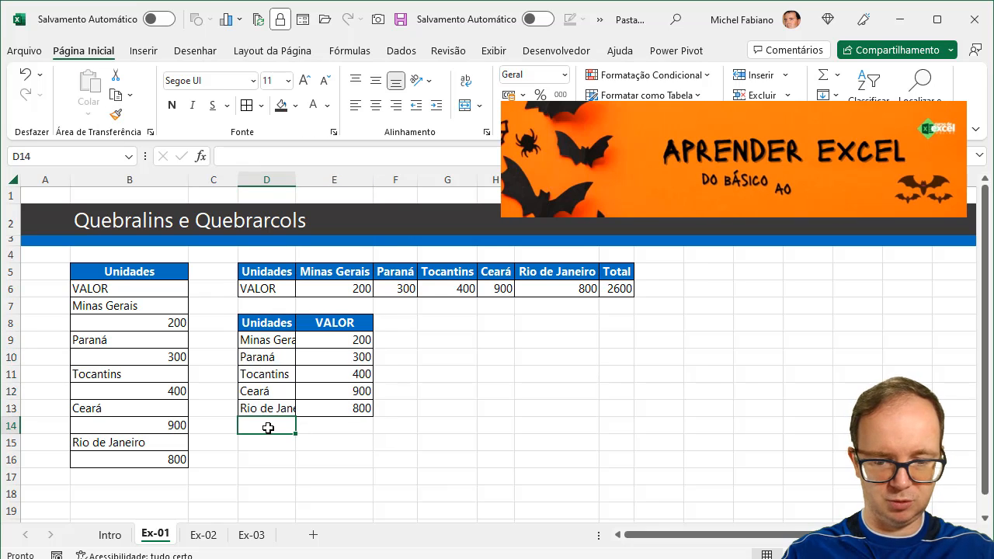
text(TOTAL)
key(Tab)
text(=)
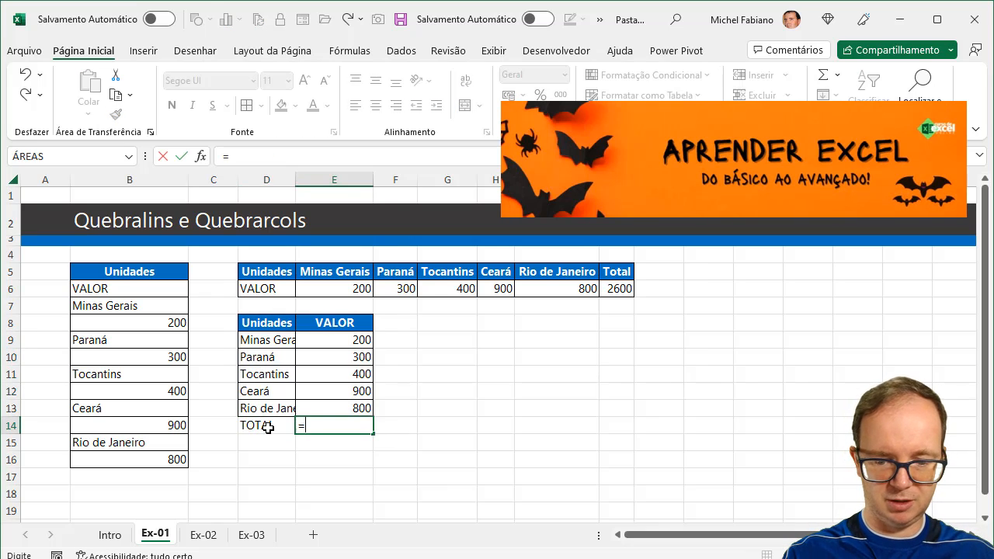
text(soma()
key(Up)
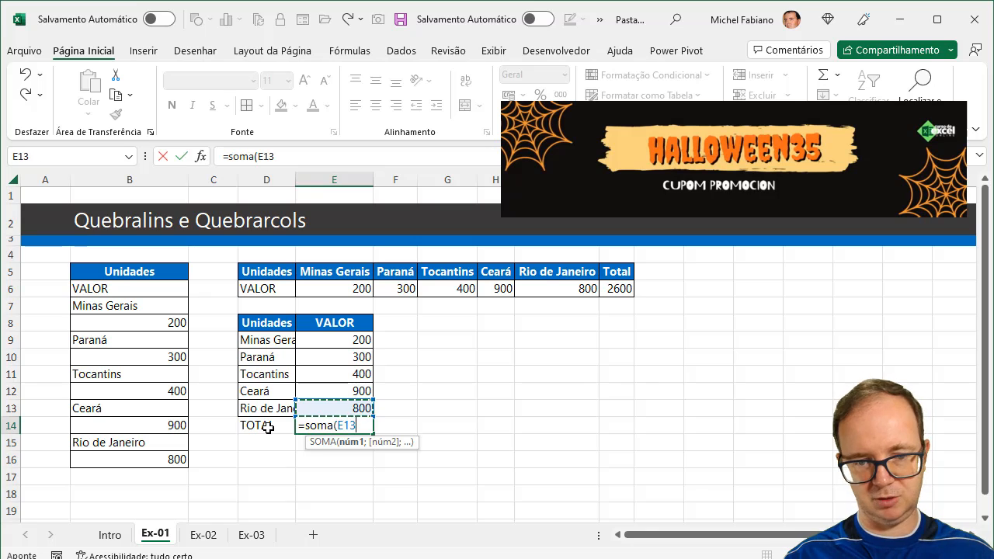
key(shift+Up)
key(shift+Up)
key(shift+Up)
key(shift+Up)
key(Return)
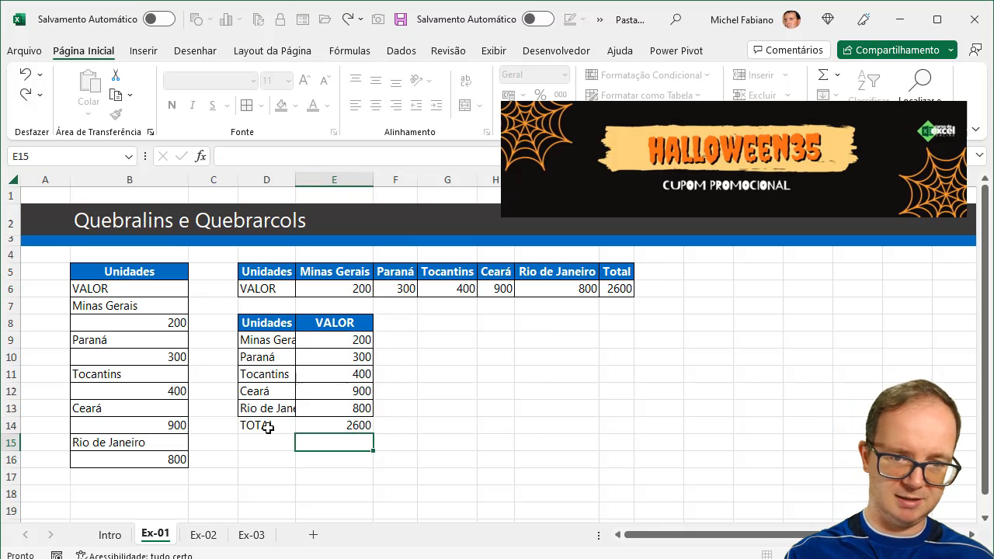
- Apply borders to all cells of the table D8:E14, including the total row
drag(266, 322, 357, 423)
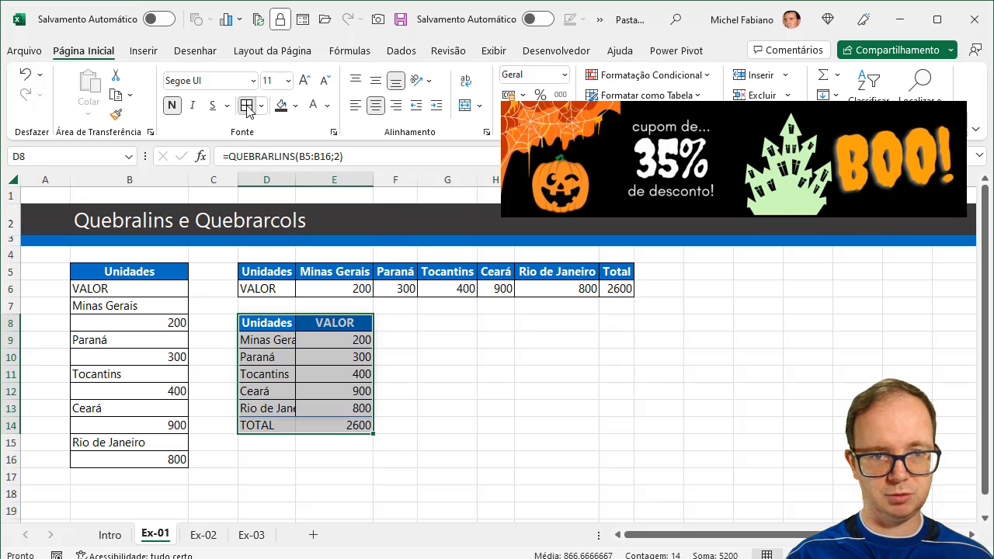
click(444, 401)
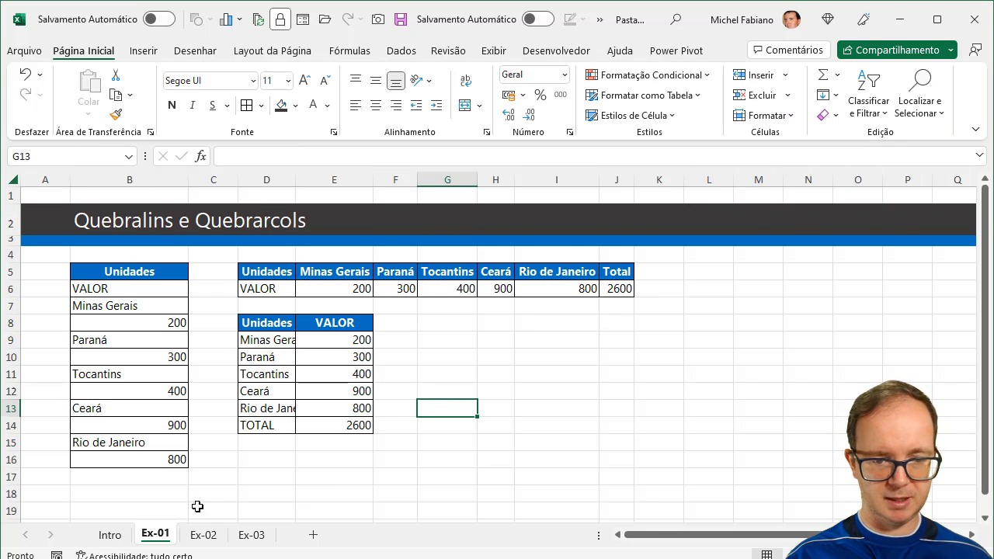
- Open the Ex-02 sheet and examine the manager in H6, the total formula in I6 and the wrapping formula in D5
click(203, 534)
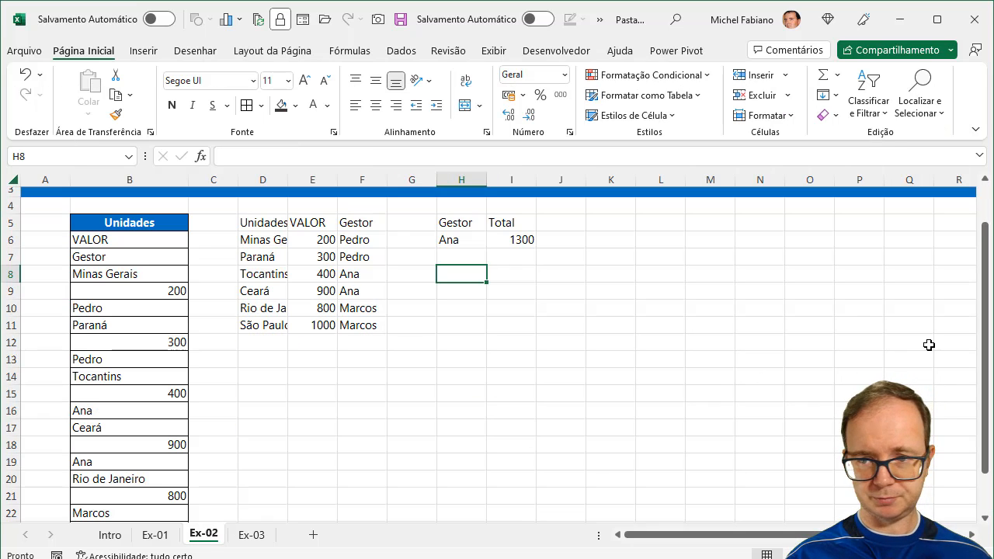
drag(985, 307, 986, 267)
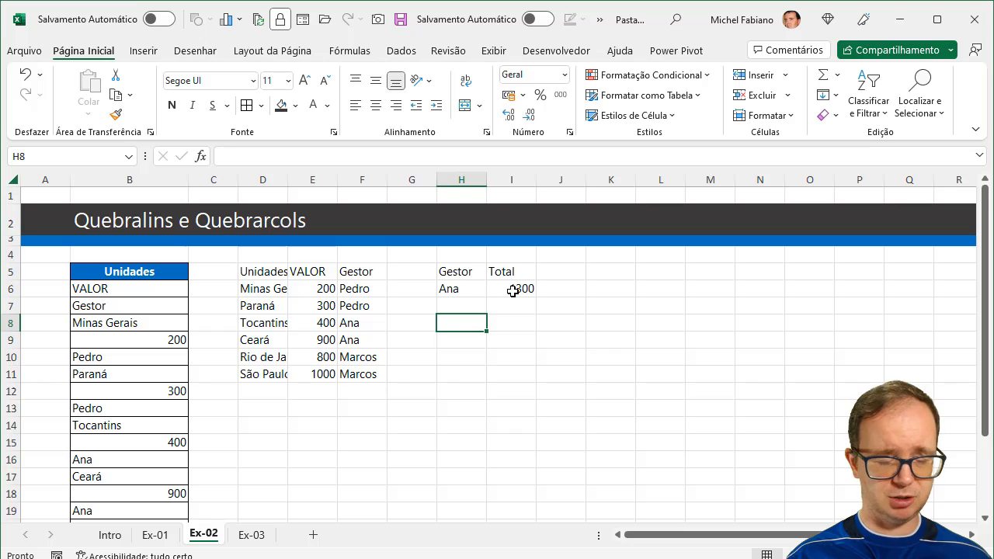
click(463, 288)
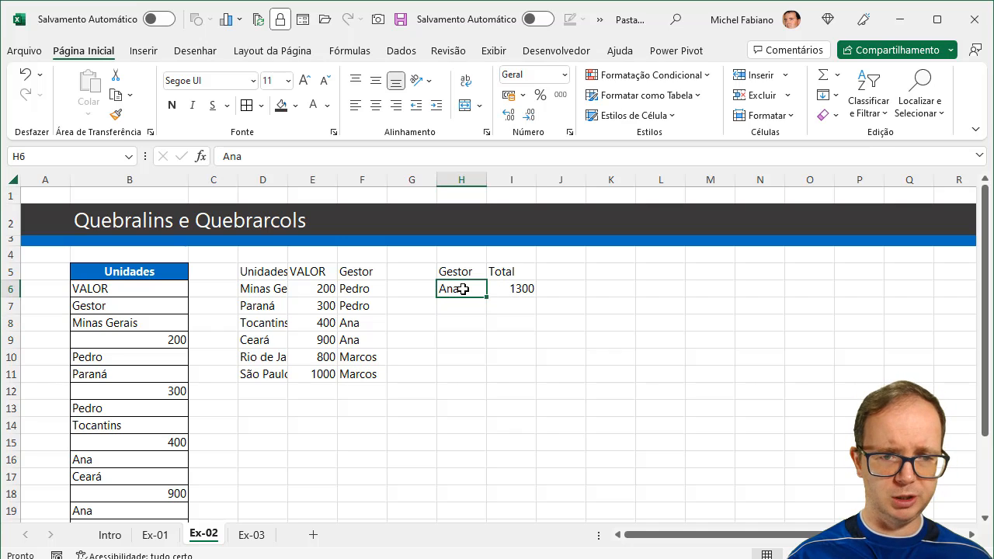
click(521, 291)
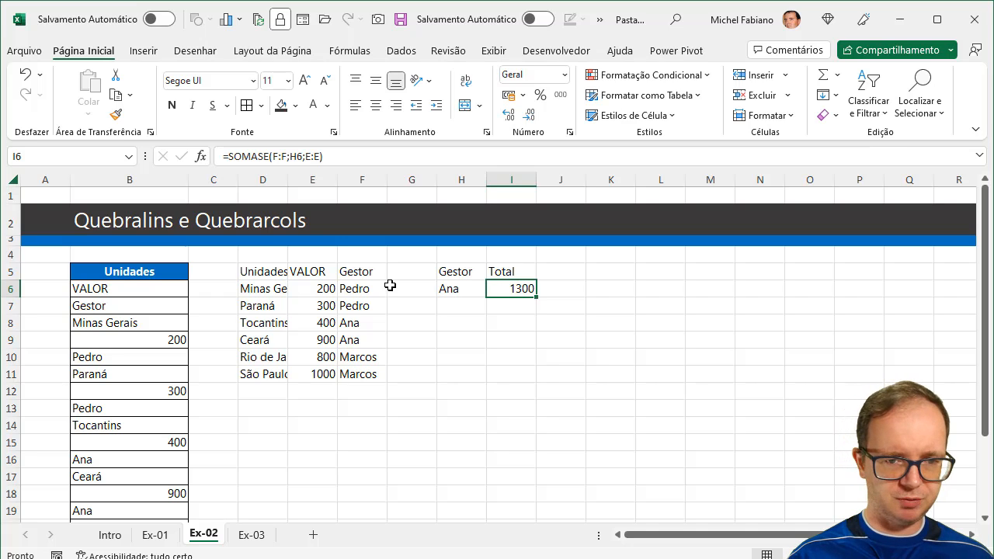
click(277, 271)
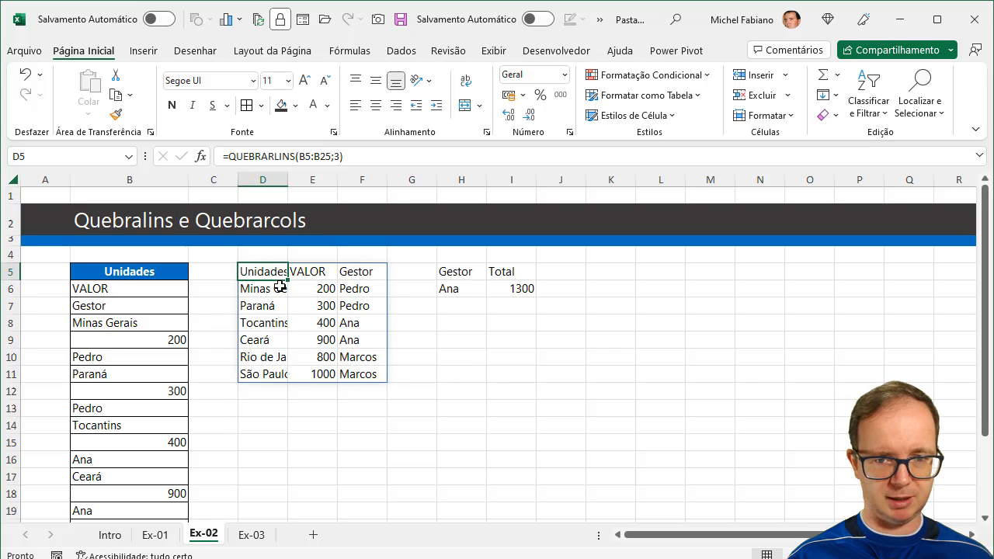
click(513, 293)
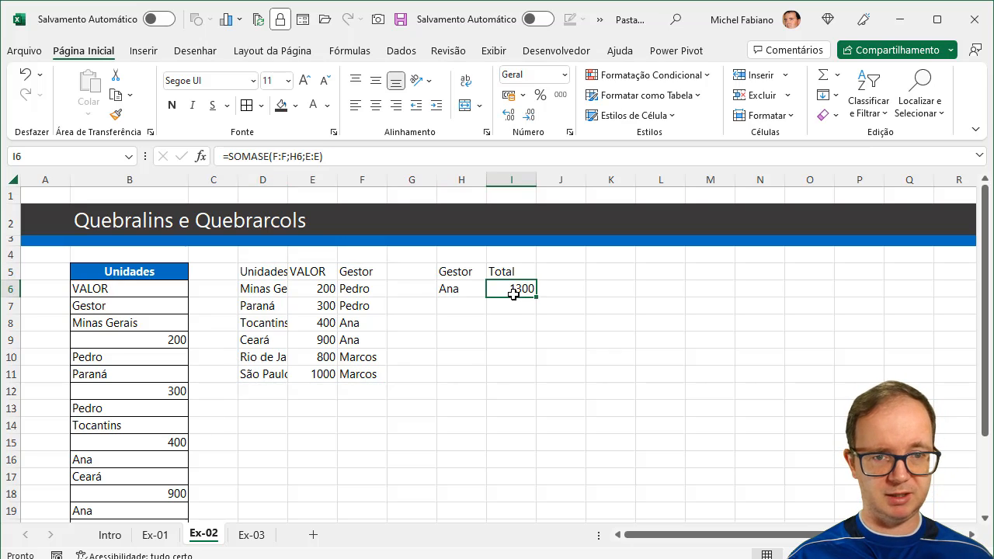
- Clear the existing wrapped table in D5:F12
click(260, 269)
drag(260, 270, 355, 384)
key(Delete)
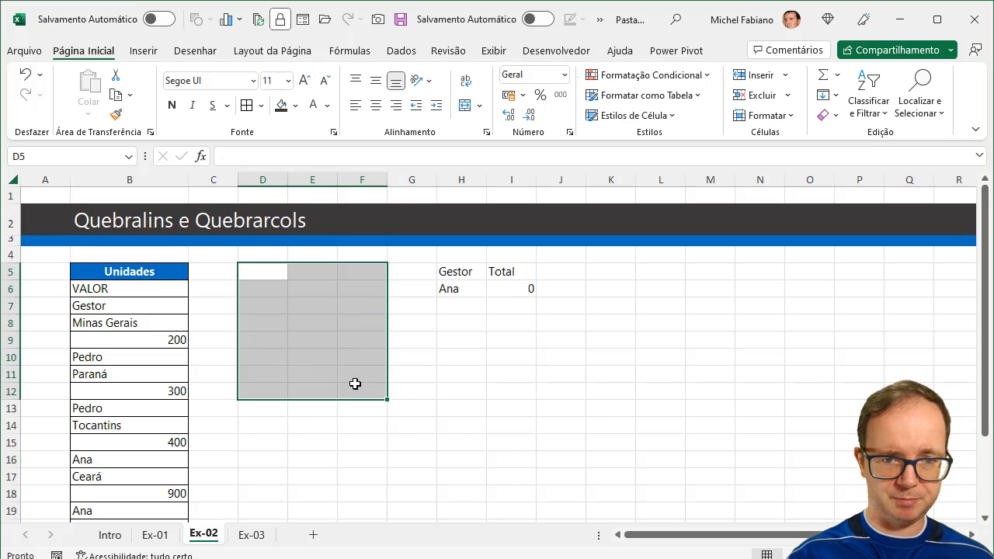
- Enter =QUEBRARLINS(B5:B25;3) in D5 to wrap the list into three columns
click(275, 270)
text(=queb)
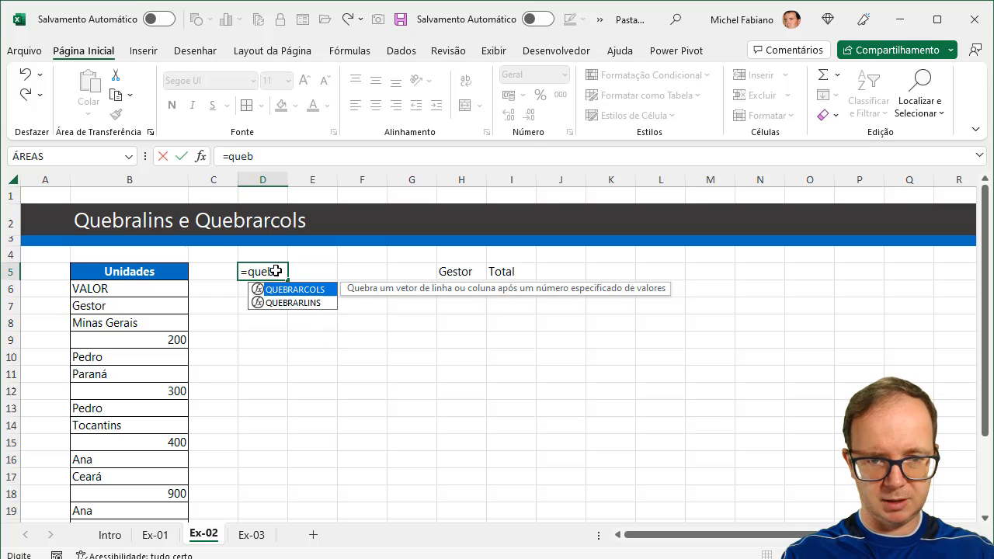
text(ra)
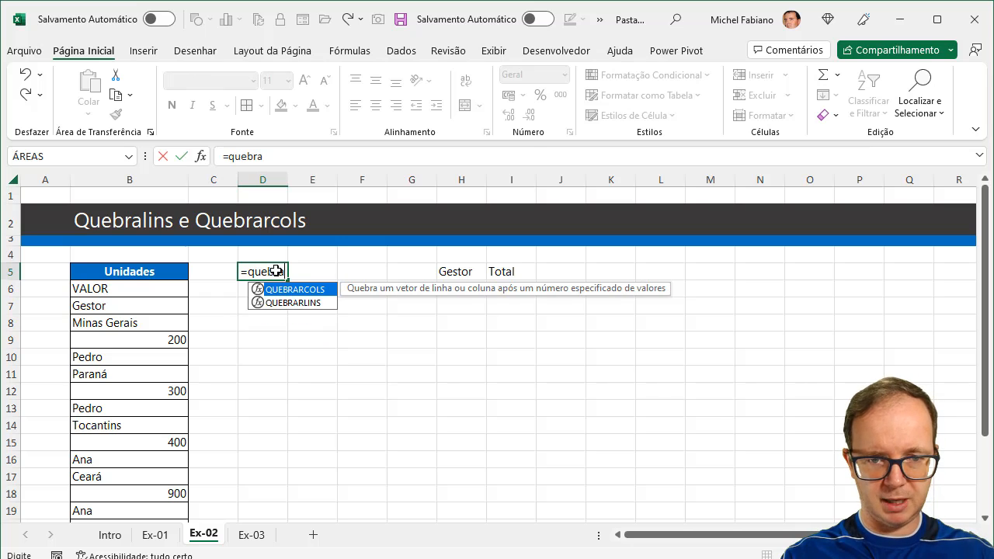
double_click(327, 303)
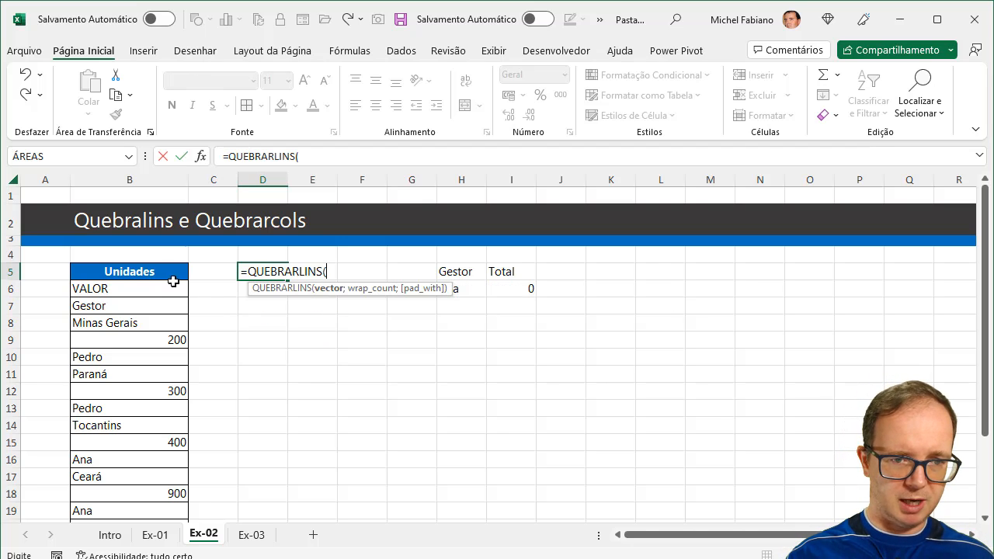
drag(166, 273, 155, 487)
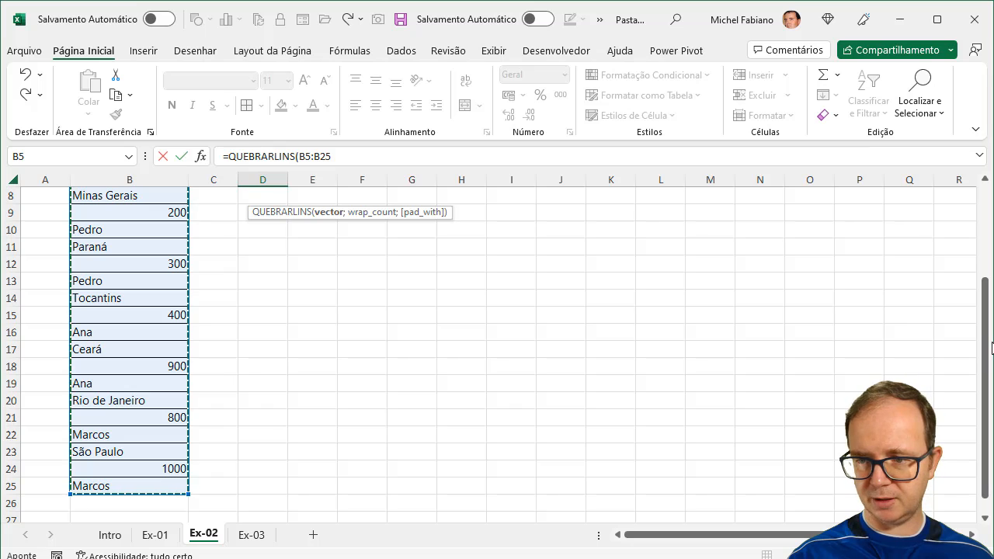
drag(986, 347, 970, 216)
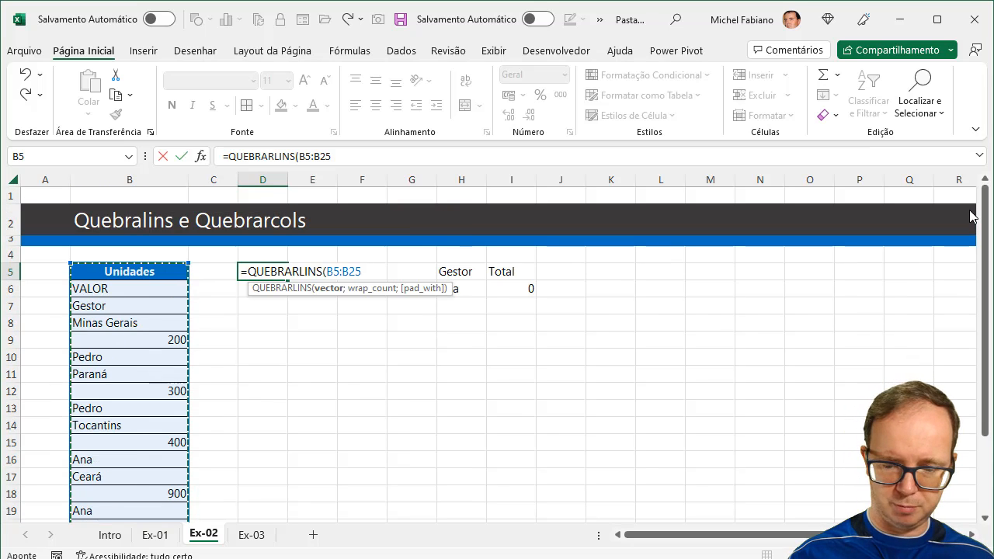
text(;3)
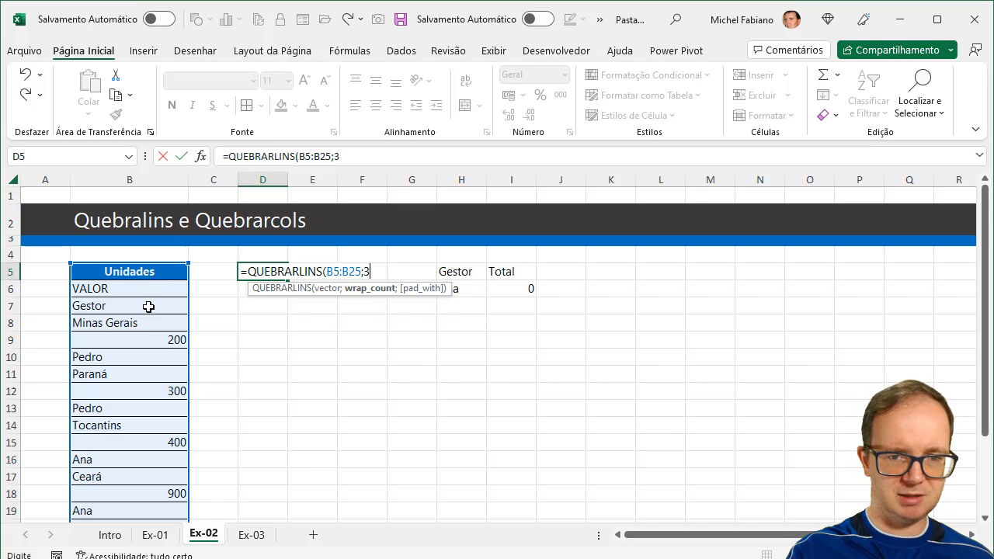
text())
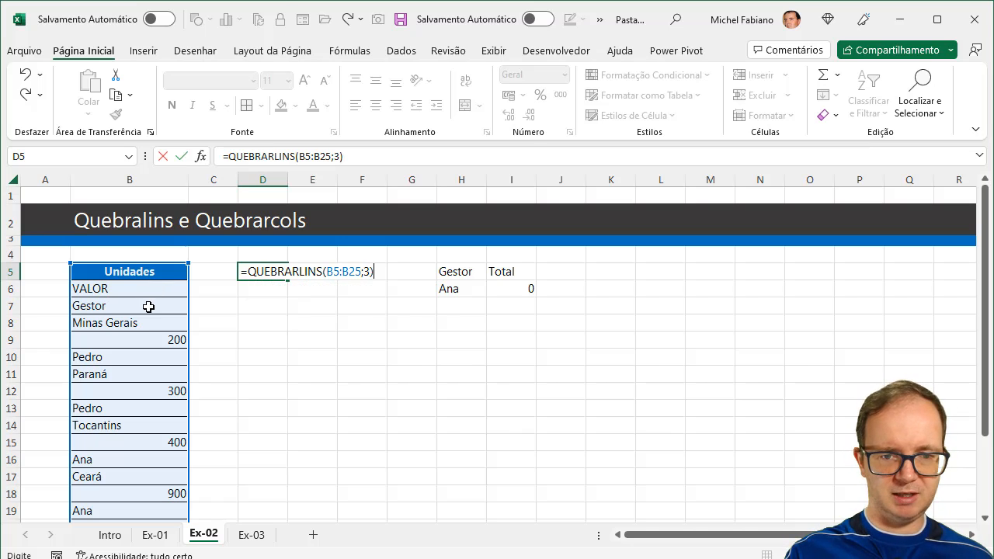
key(Return)
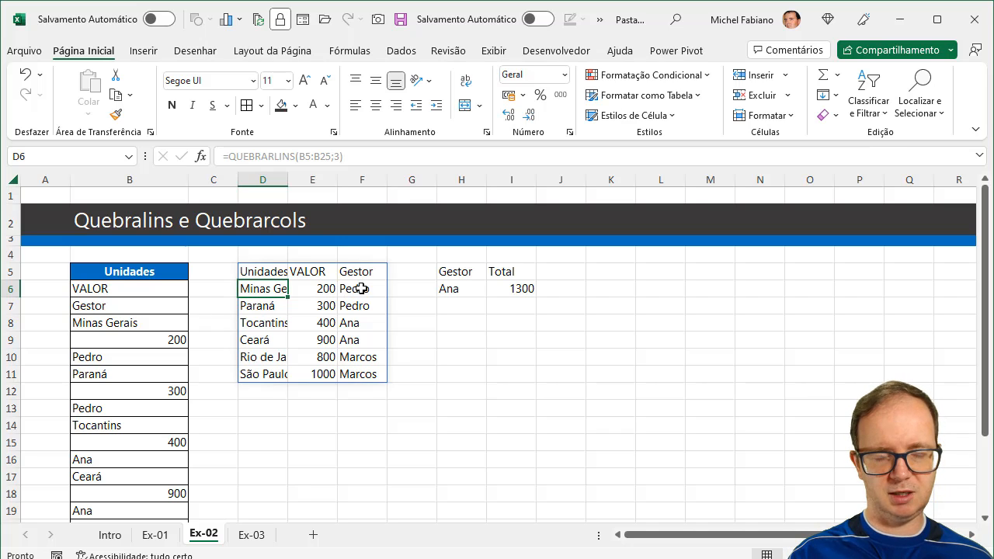
- Replace the total in I6 with the formula =SOMASE(F:F;H6;E:E)
click(520, 288)
key(Delete)
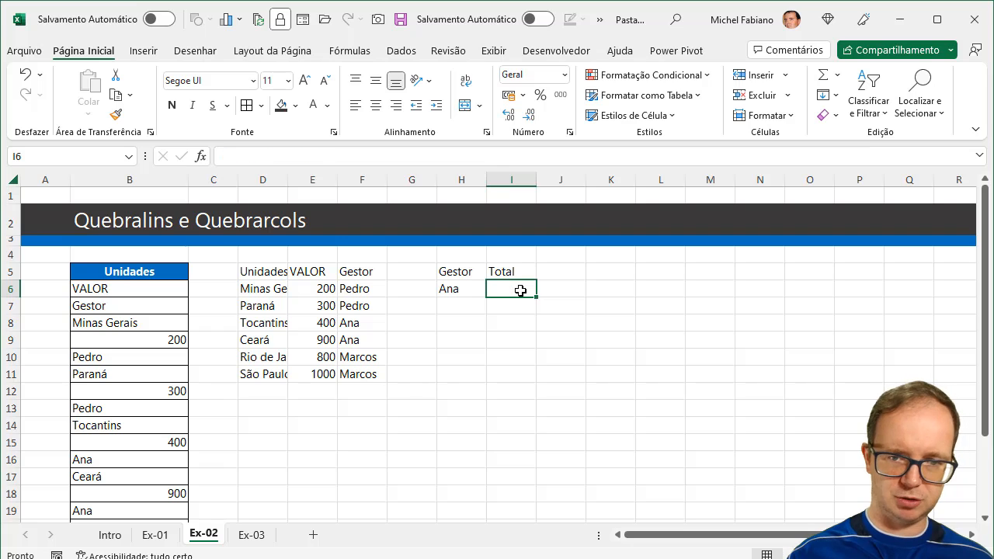
text(=somase()
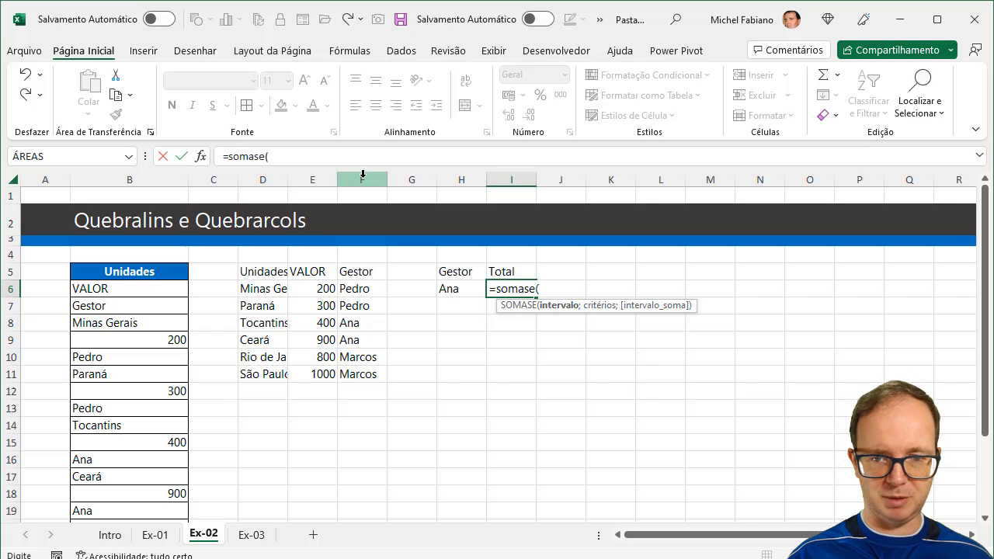
click(362, 178)
text(;)
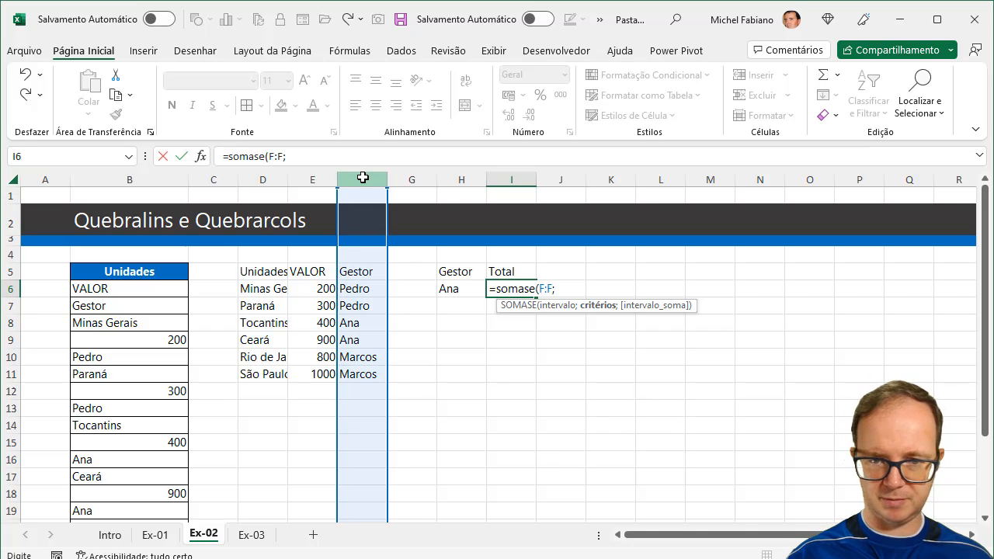
click(456, 288)
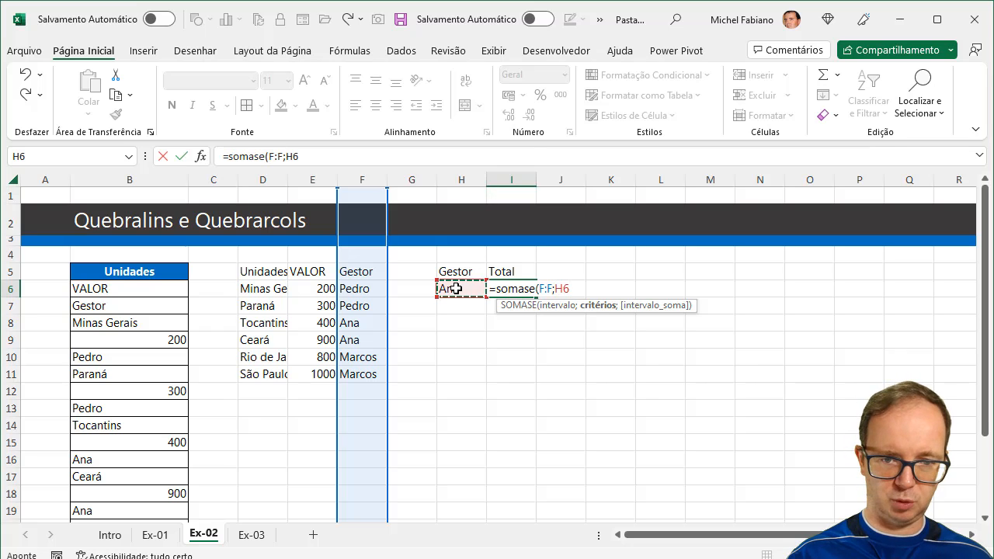
text(;E:E)
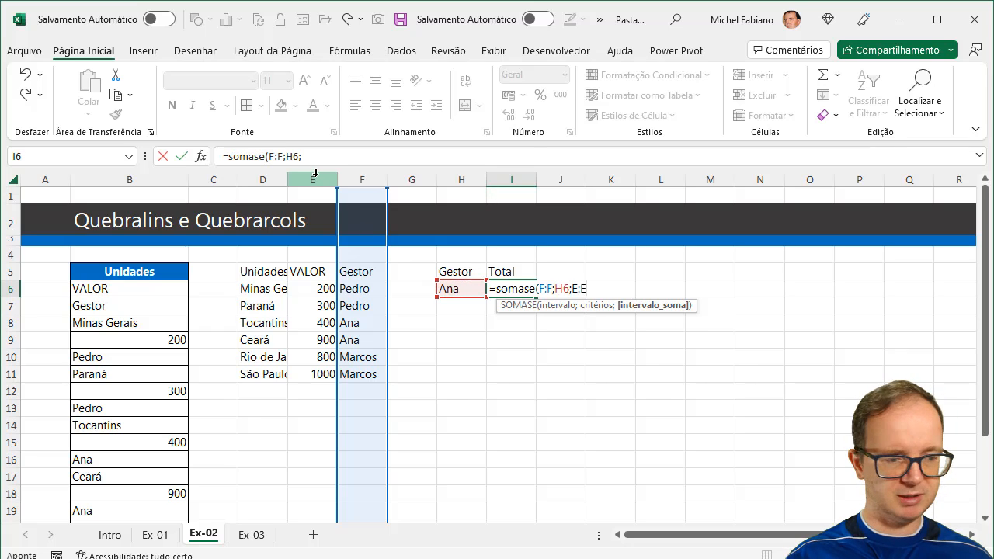
click(316, 178)
text())
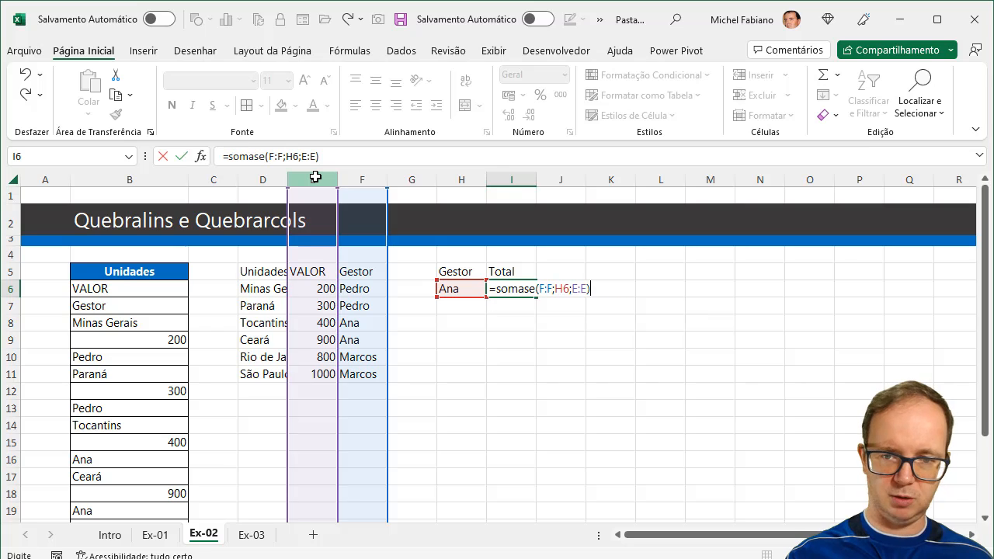
key(Return)
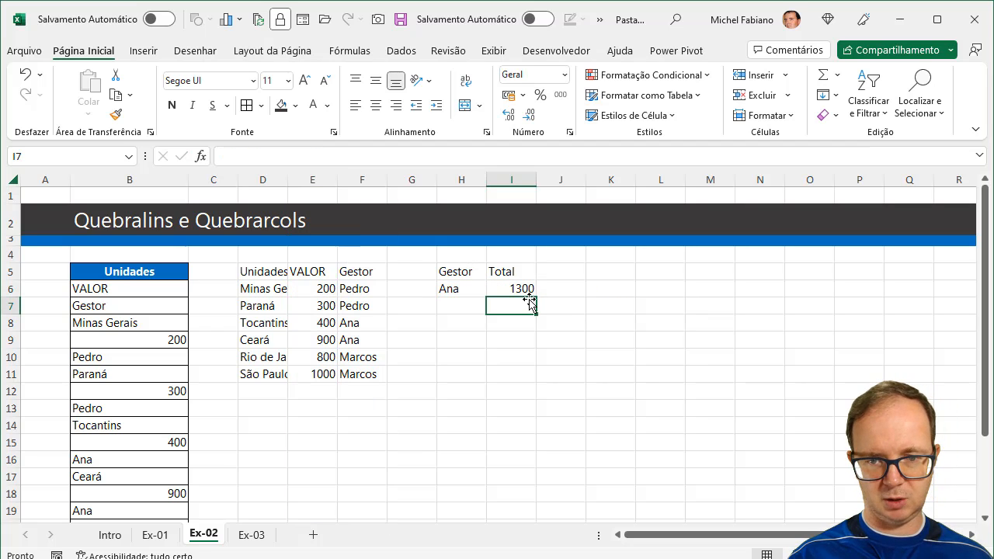
- Test the total by changing the manager in H6 to the name listed in F6, followed by the name listed in F10
click(466, 289)
text(Pedro)
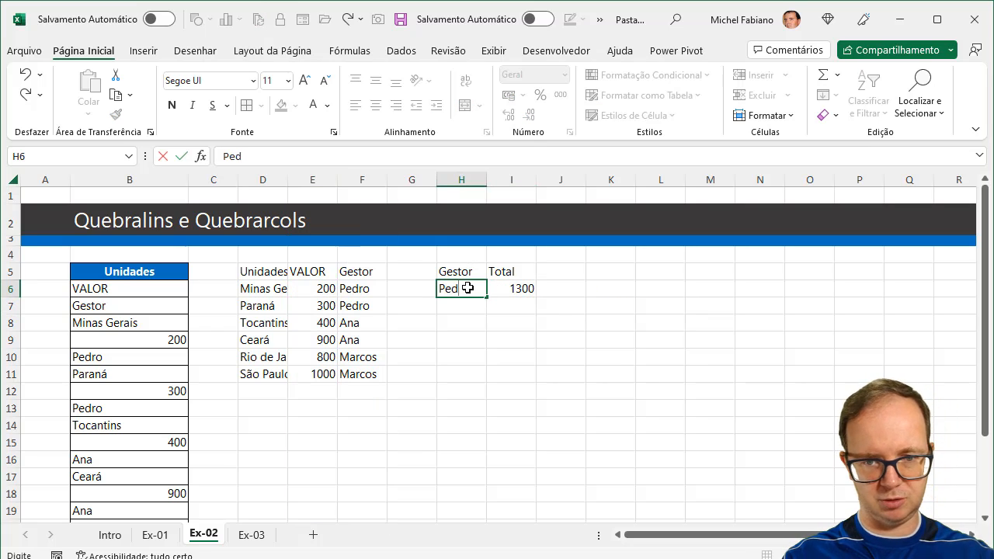
key(Return)
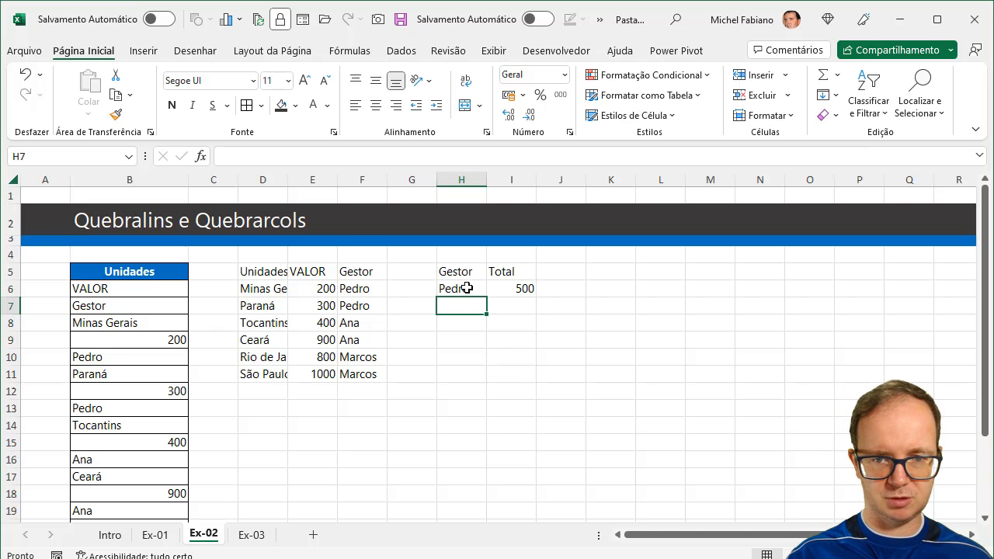
click(466, 288)
text(Marcos)
key(Return)
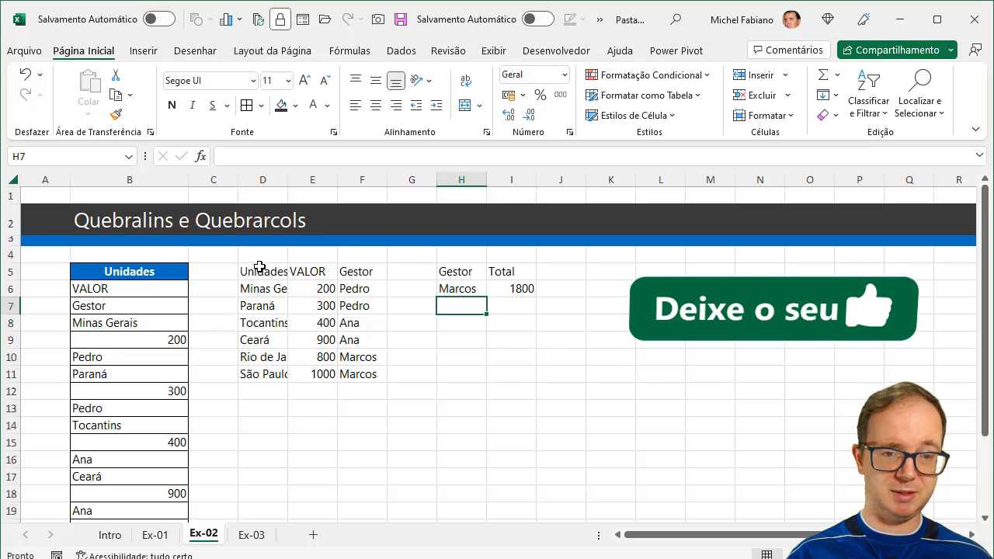
- Review the wrapped table D5:F11 and the manager in H6, and open the Ex-03 sheet
drag(262, 270, 378, 375)
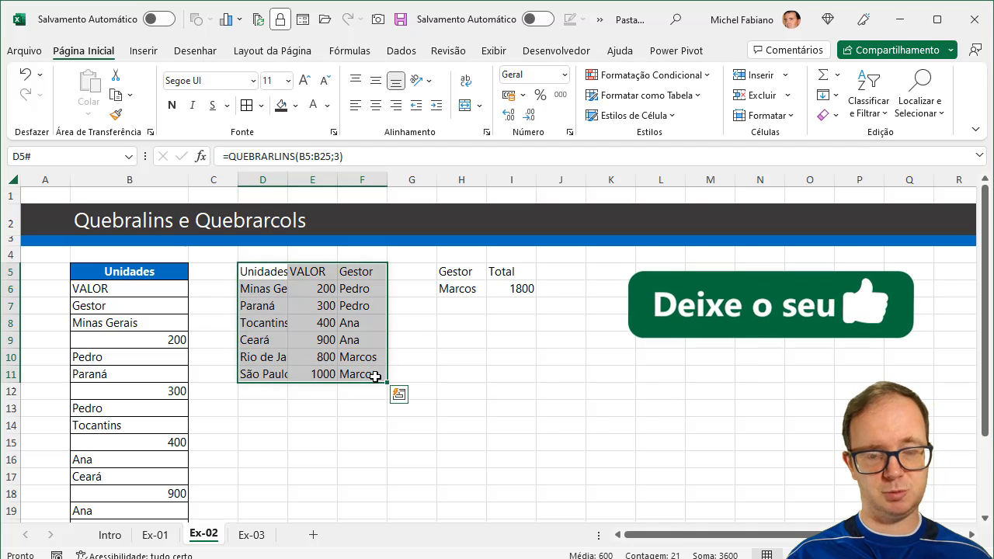
click(477, 285)
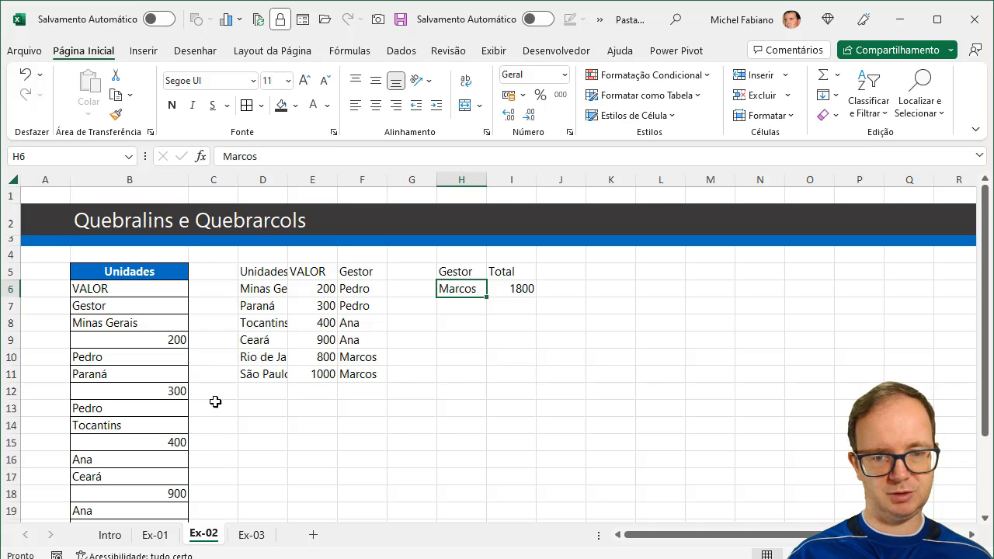
click(253, 534)
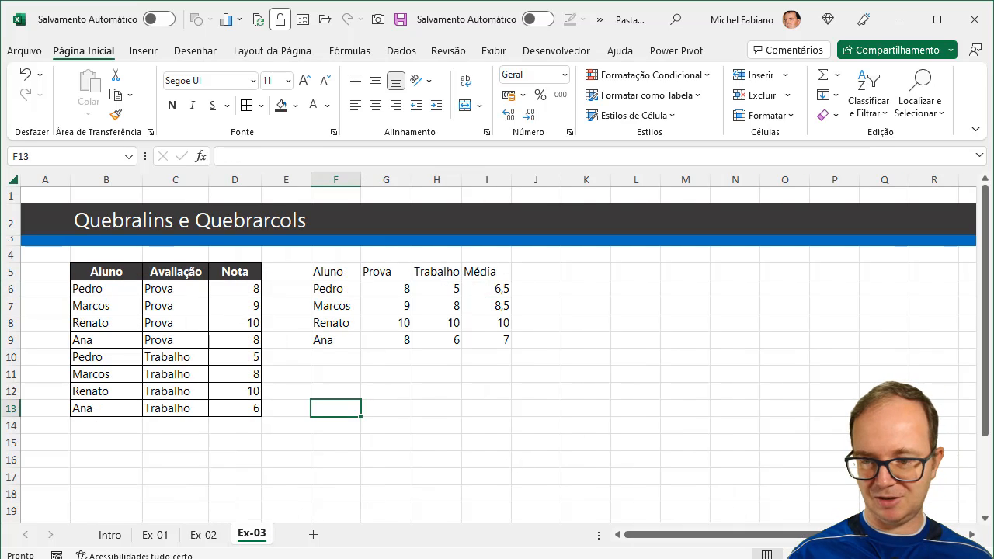
- Inspect the formulas behind the summary table in F5, G5 and G6 on the Ex-03 sheet
click(937, 555)
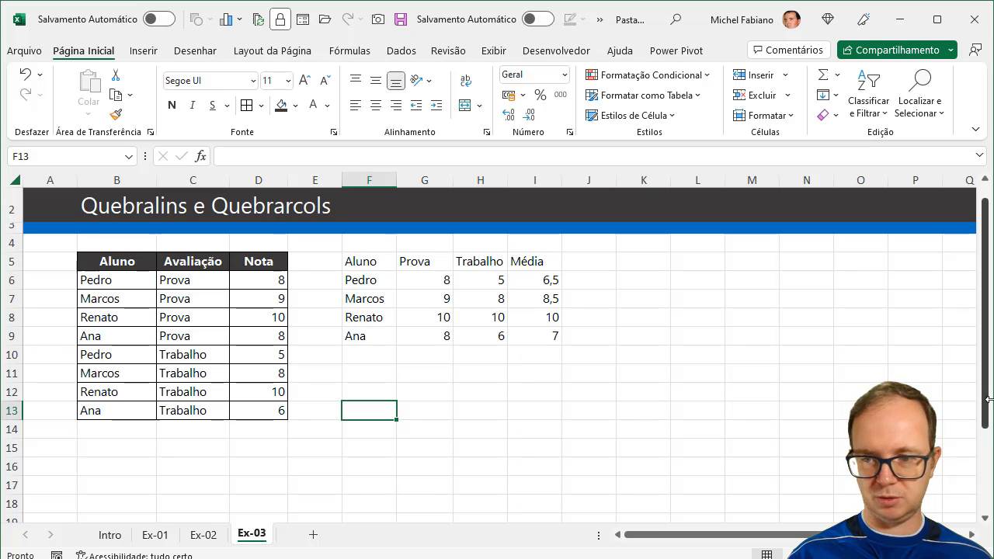
scroll(984, 408, up, 1)
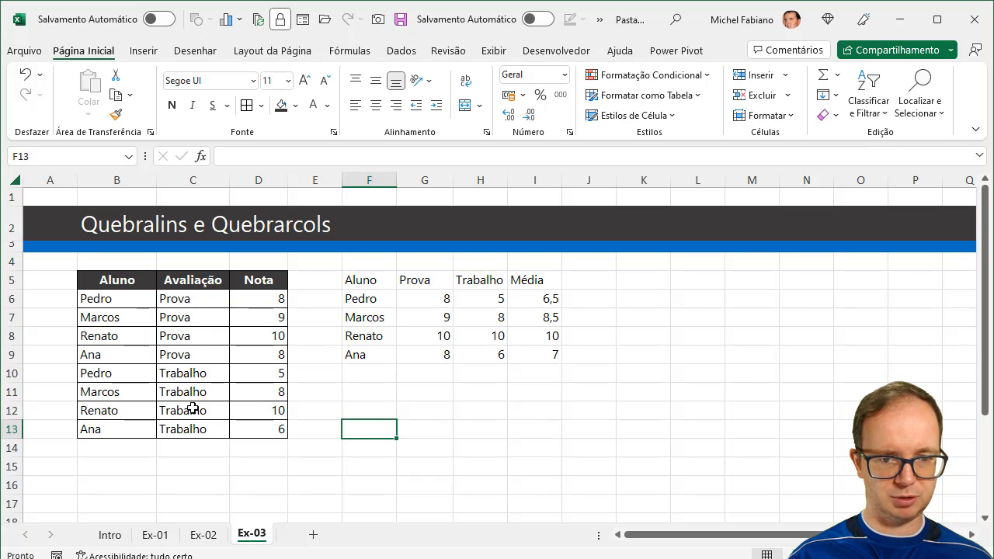
click(362, 283)
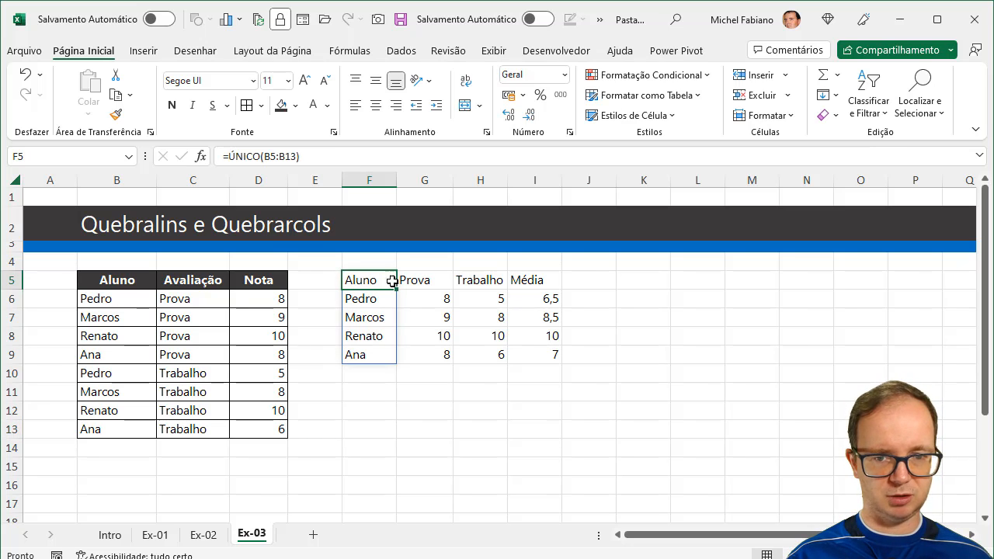
click(415, 281)
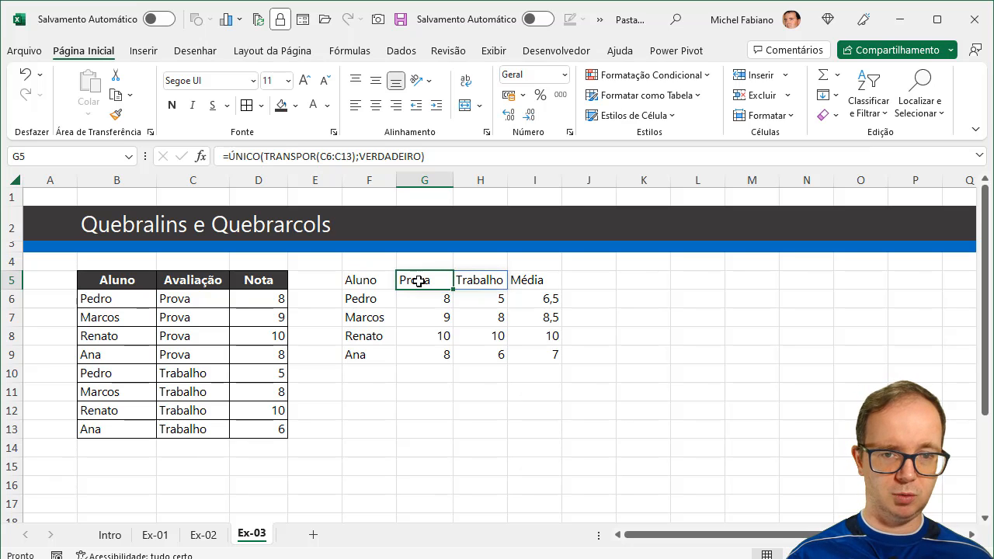
click(420, 302)
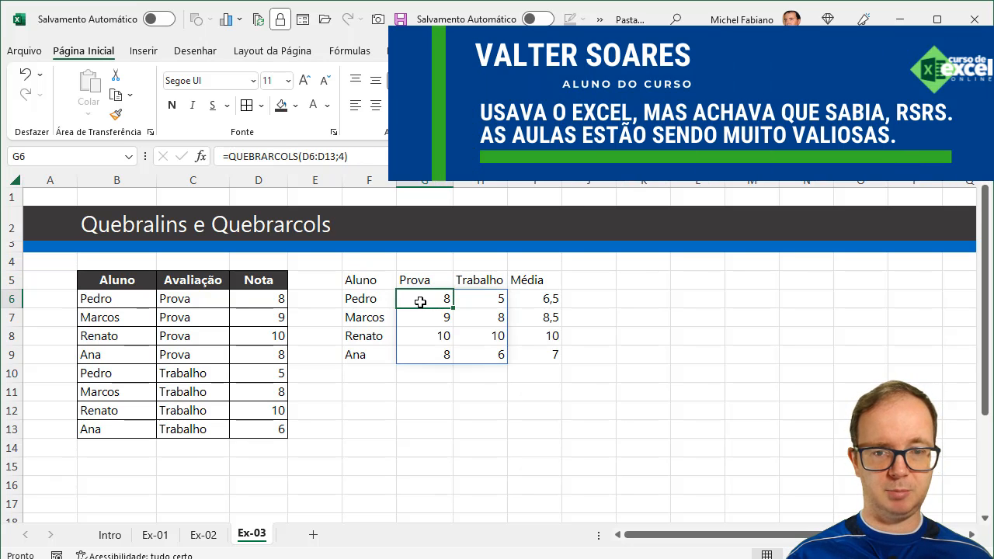
- Clear the summary table in F5:I9 and enter =ÚNICO(B5:B13) in F5 to list the distinct students
drag(361, 281, 534, 358)
key(Delete)
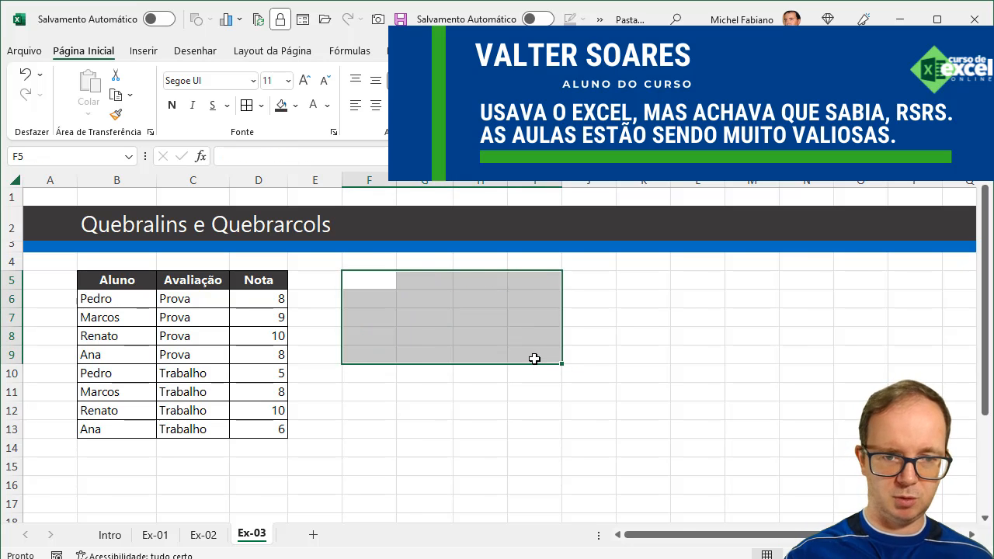
click(361, 273)
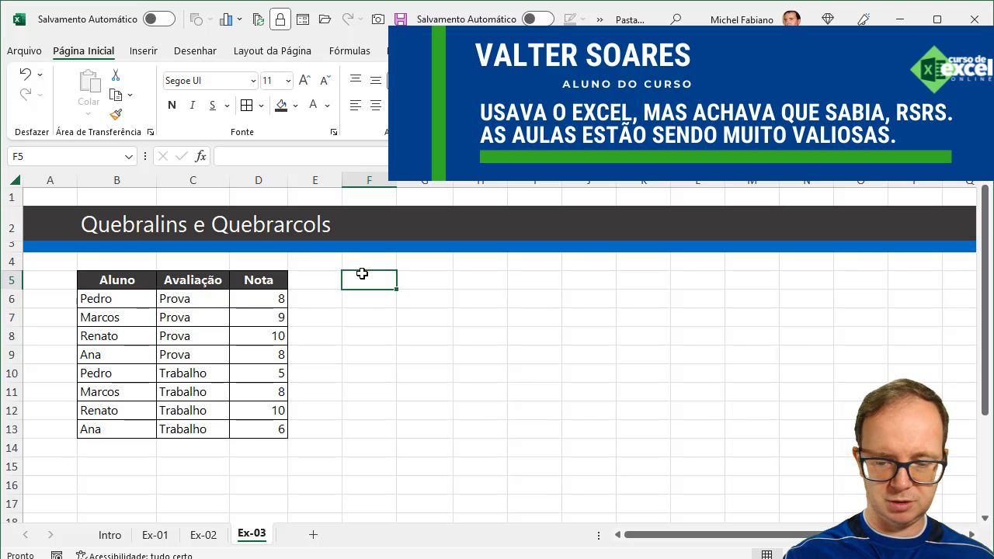
text(=único()
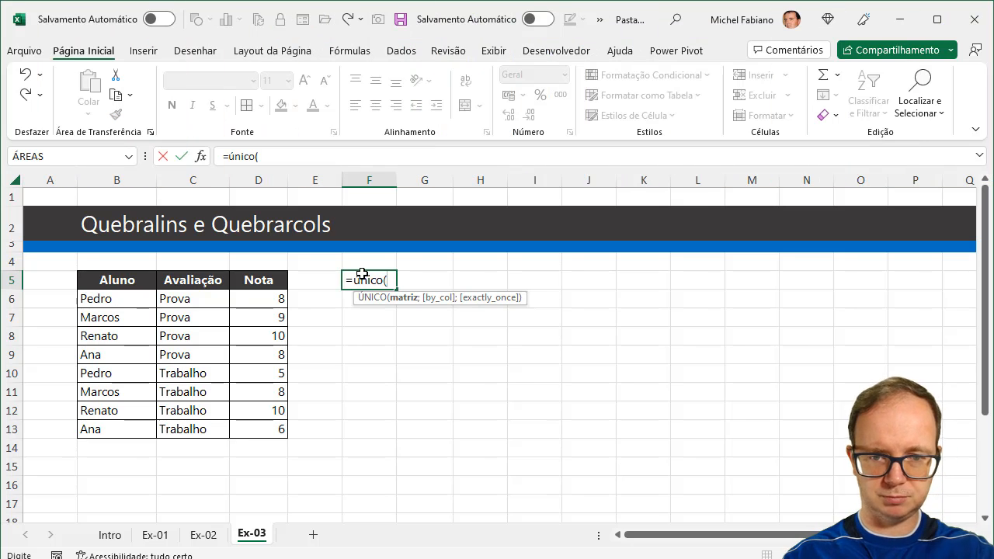
drag(116, 278, 116, 428)
key(Return)
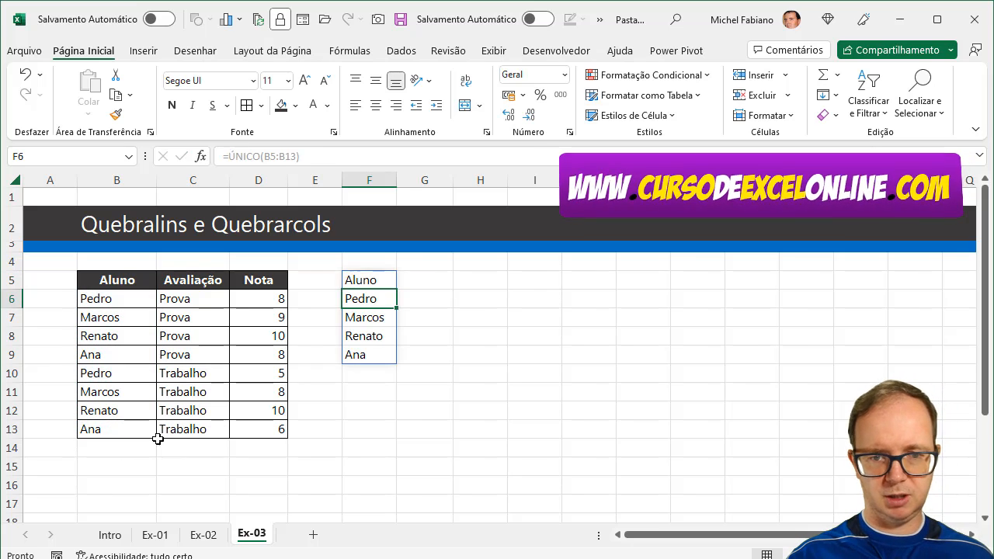
- Enter =TRANSPOR(C6:C13) in G5 to lay out the assessment types horizontally
click(425, 284)
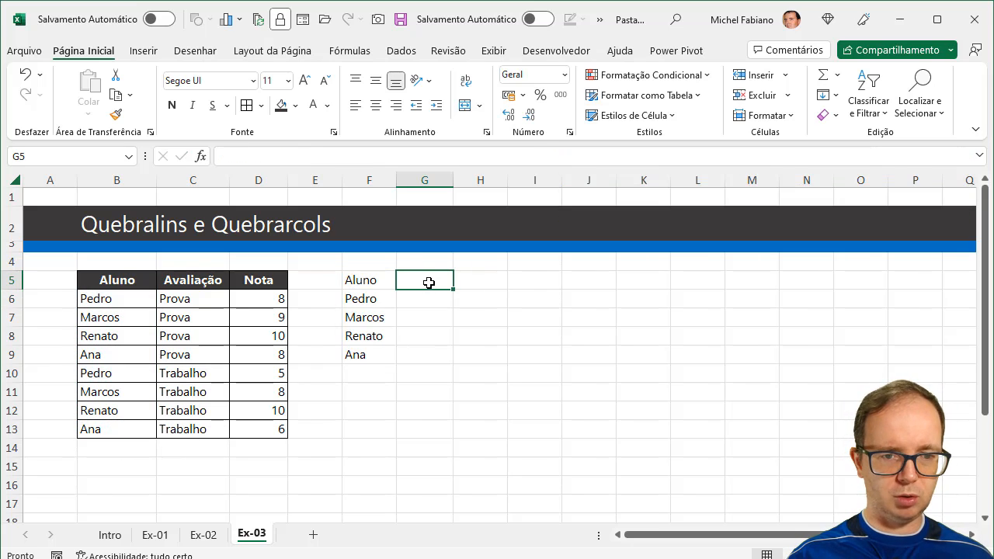
text(=)
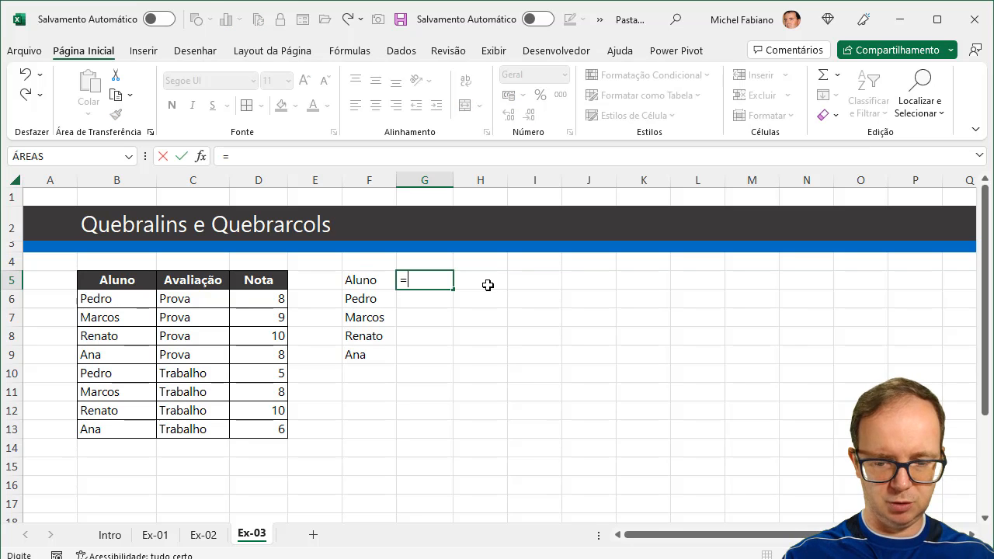
text(tra)
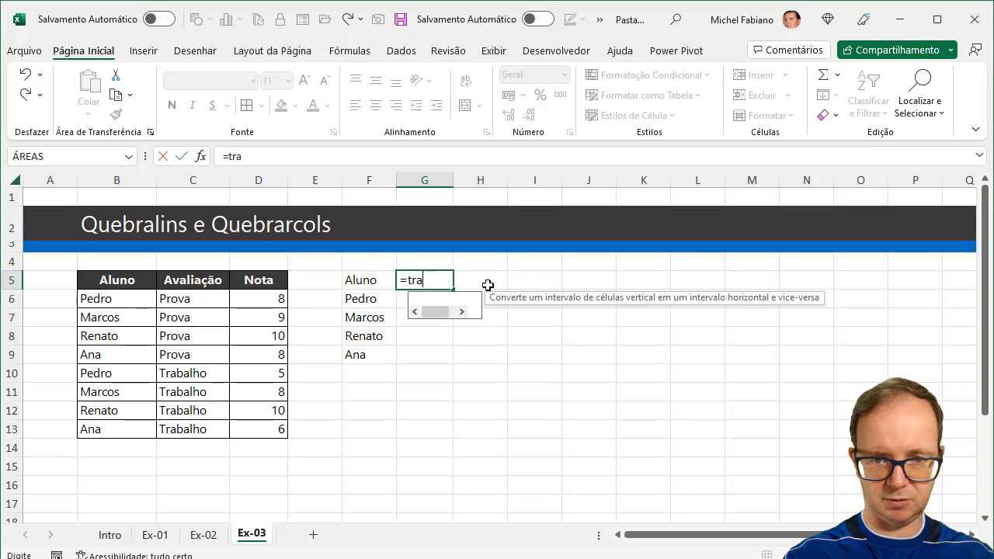
text(nspor)
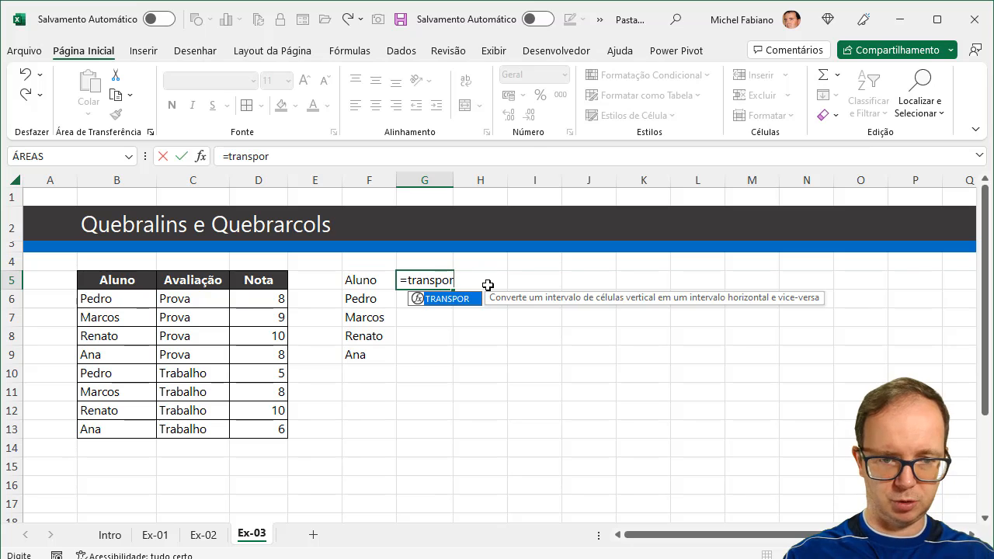
text(()
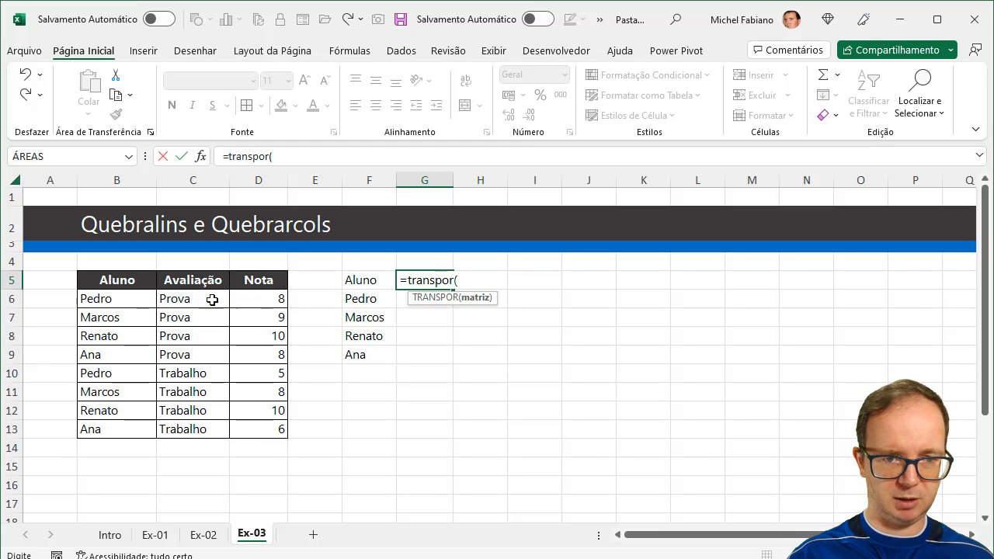
drag(208, 299, 197, 428)
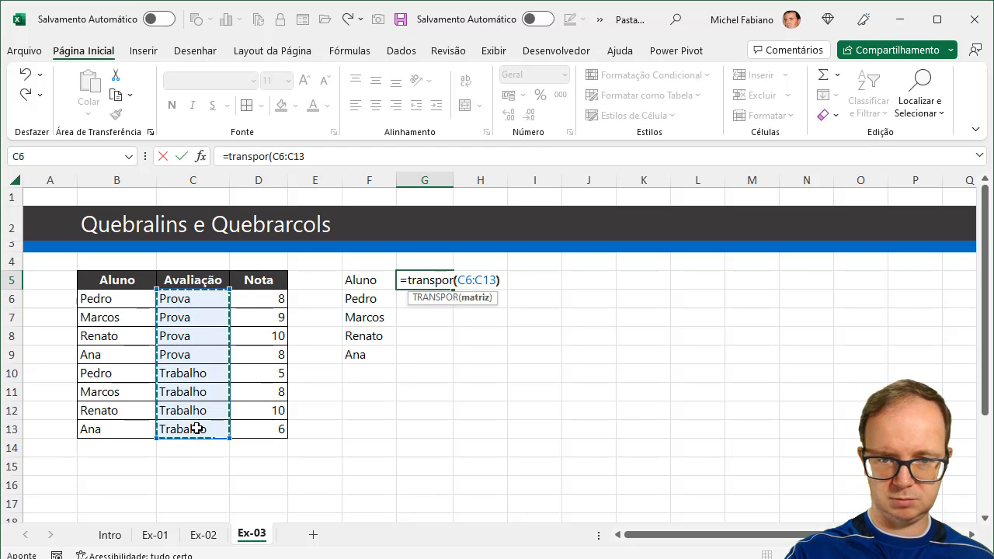
key(Return)
- Wrap the G5 formula in ÚNICO so that it reads =ÚNICO(TRANSPOR(C6:C13))
click(445, 284)
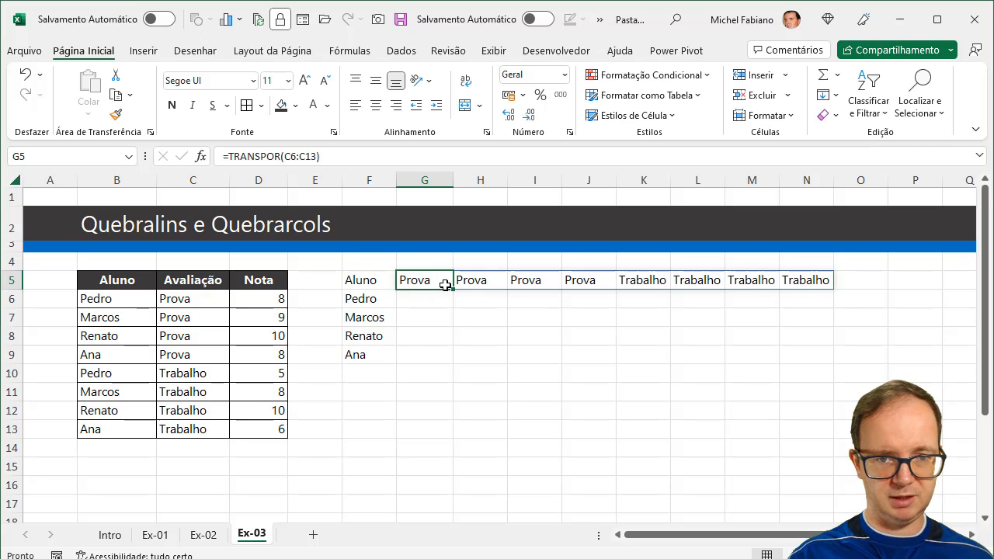
double_click(444, 281)
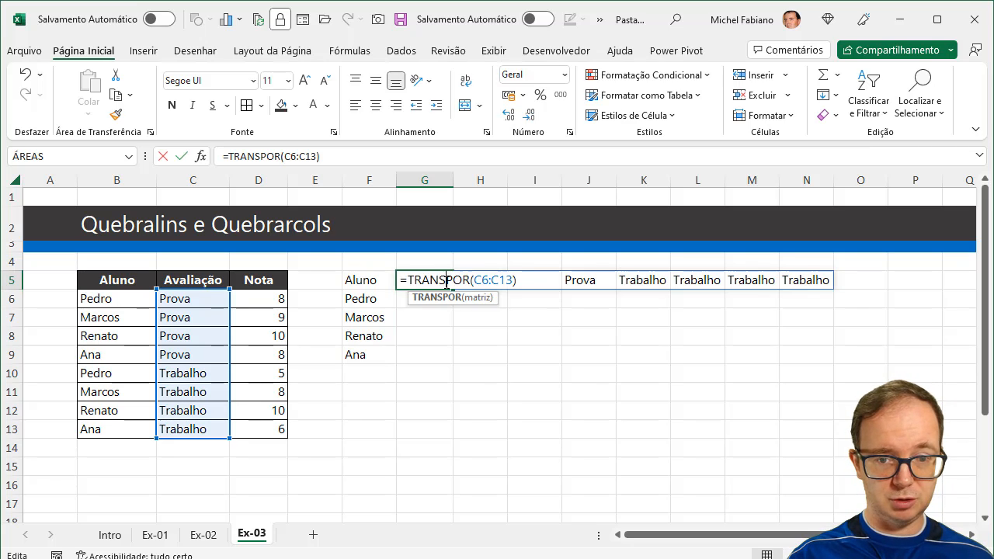
click(410, 279)
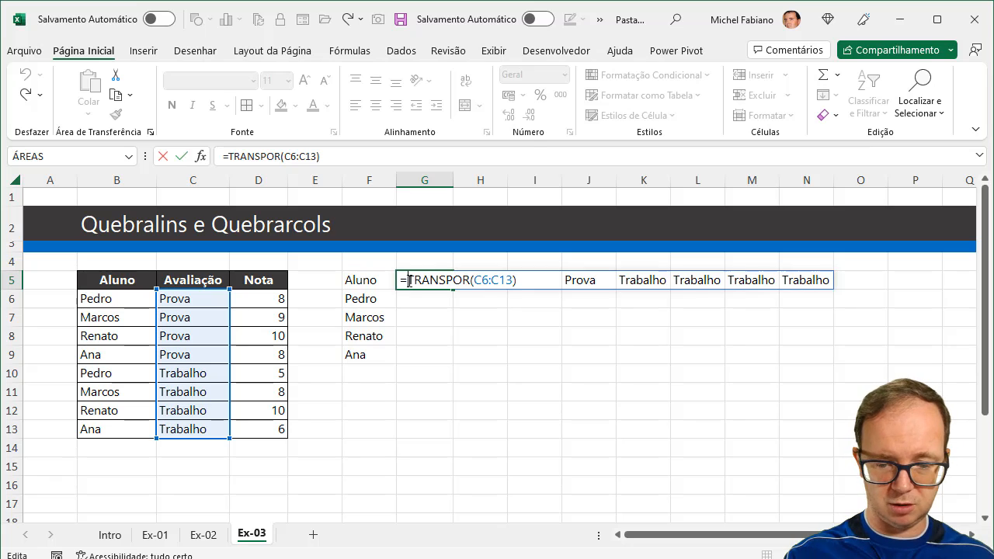
text(único()
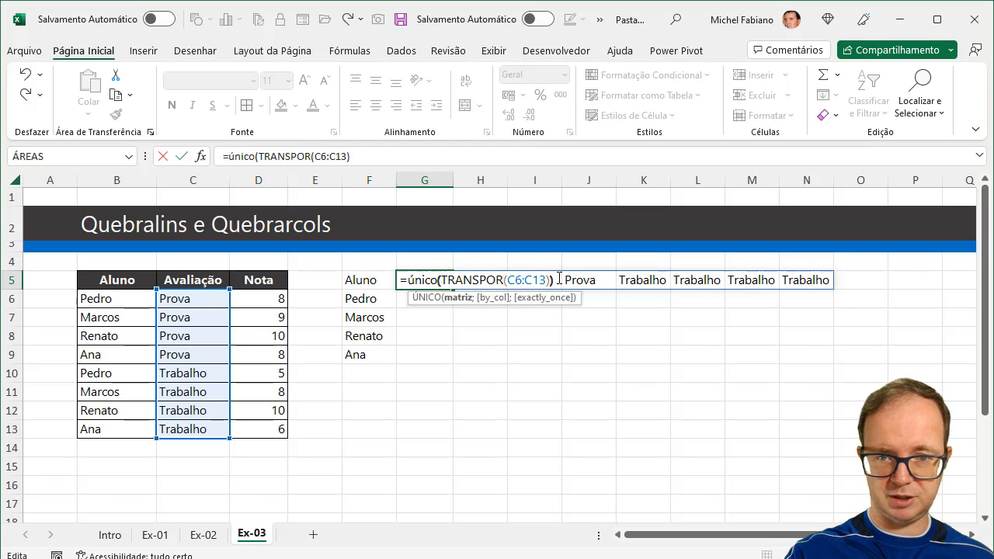
key(Return)
- Add VERDADEIRO as the by_col argument of ÚNICO in G5 to return exclusive columns
click(434, 282)
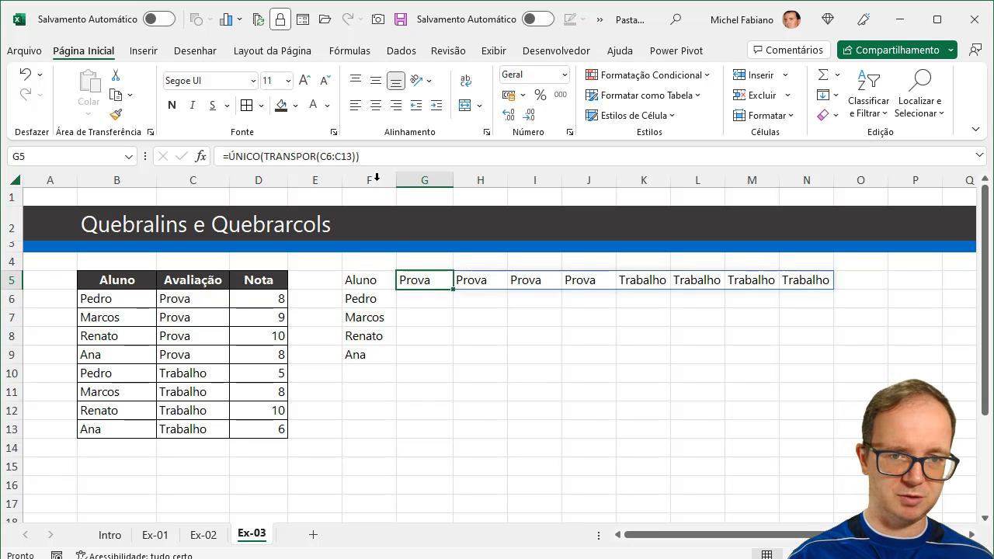
click(355, 158)
text(;)
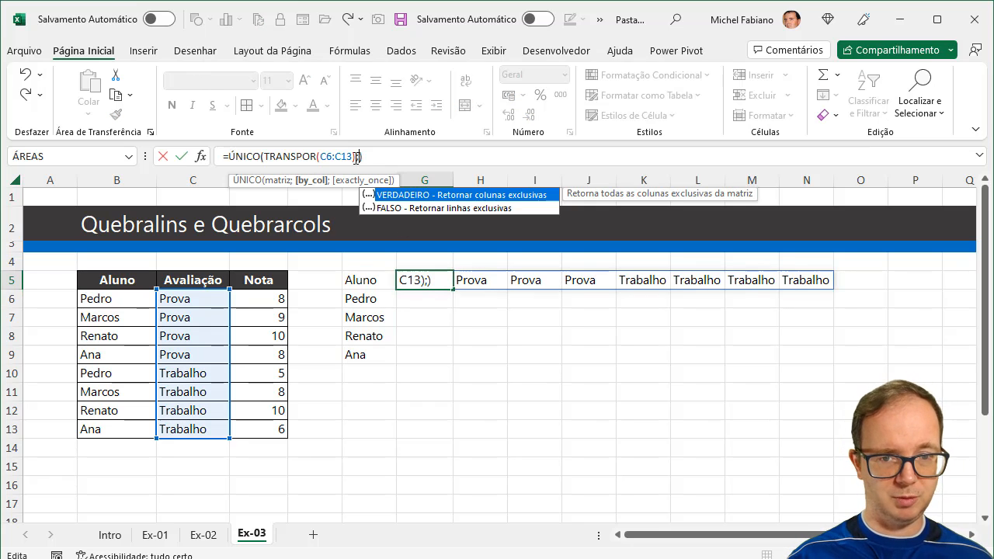
double_click(507, 195)
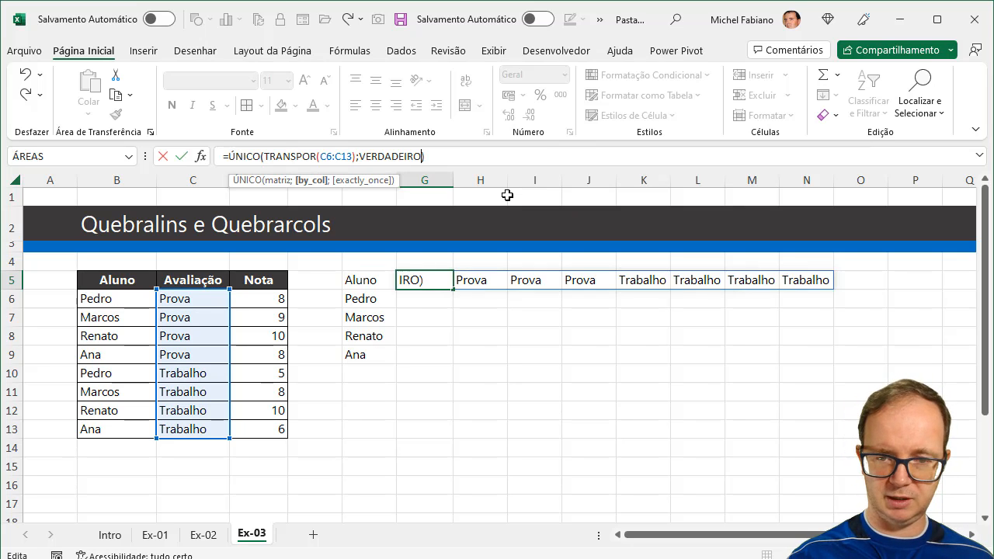
key(Return)
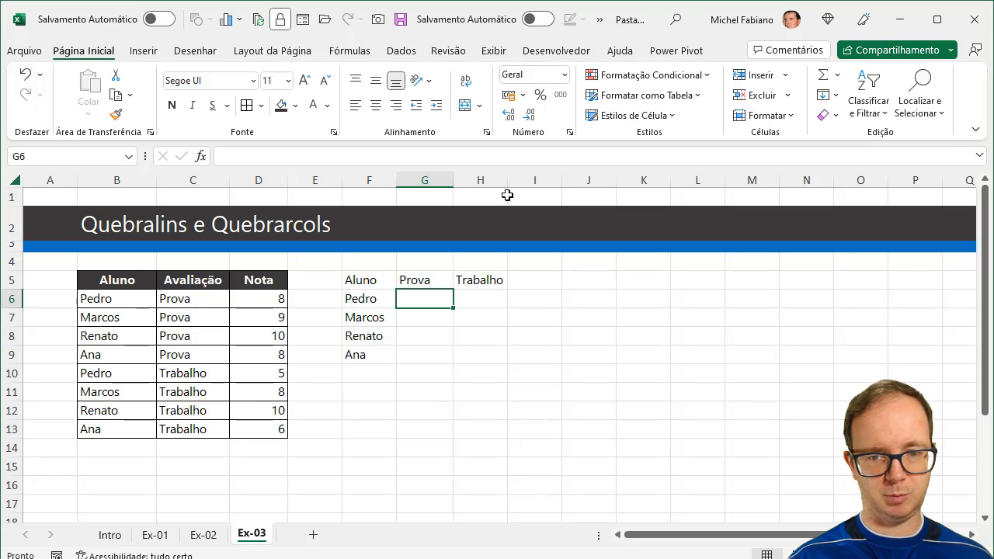
- Enter the heading Média in I5, beside the Trabalho heading
key(Right)
key(Right)
key(Up)
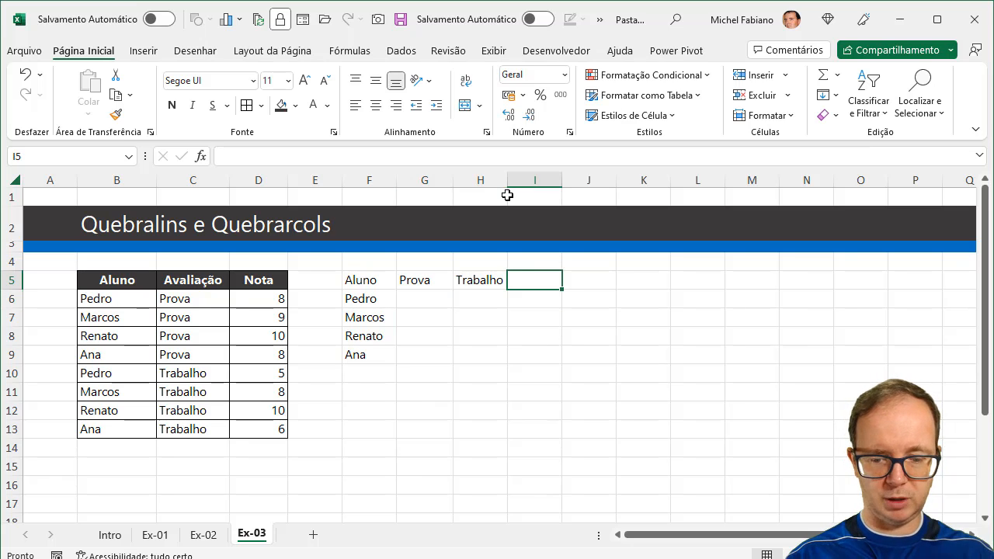
text(Média)
key(Return)
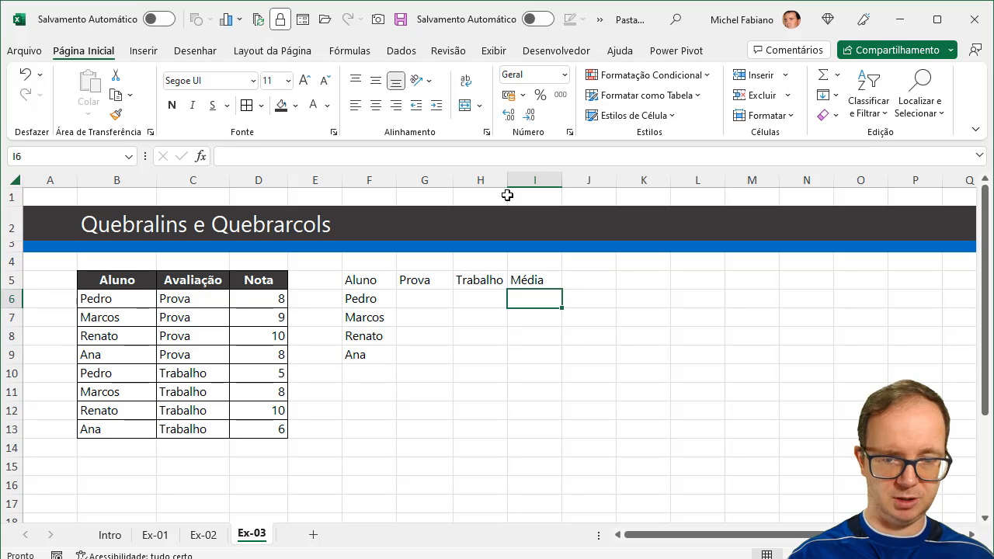
- Enter =MÉDIA(G6:H6) in I6 and fill the formula down to I9
text(=média()
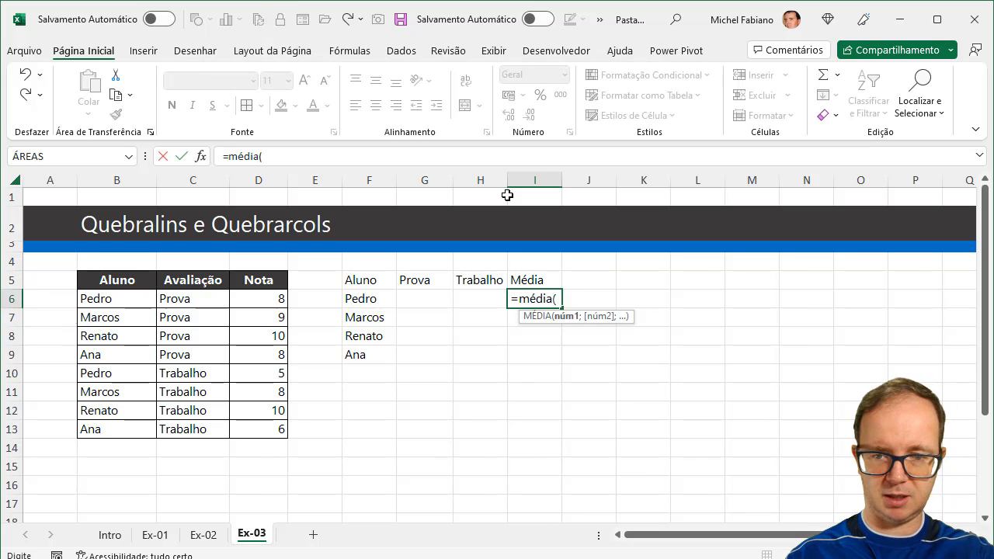
text(H6)
key(shift+Left)
key(Return)
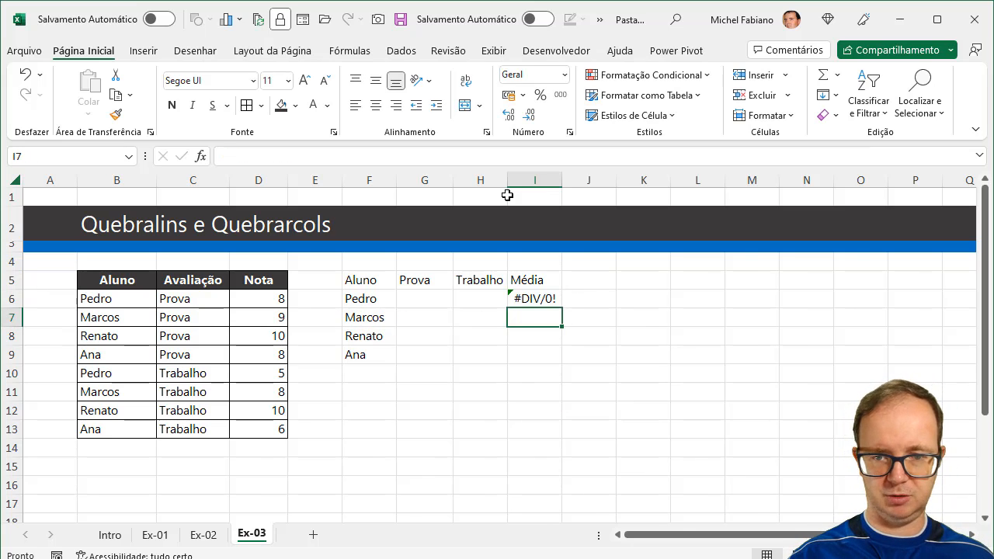
click(532, 300)
drag(561, 308, 558, 360)
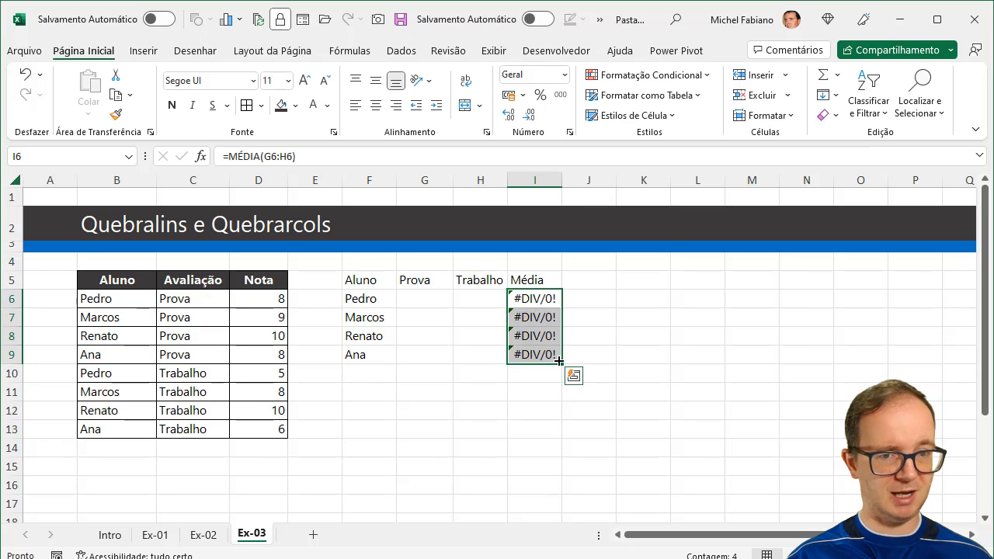
- Enter =QUEBRARCOLS(D6:D13;2) in G6 to wrap the grades into columns of two values
click(419, 297)
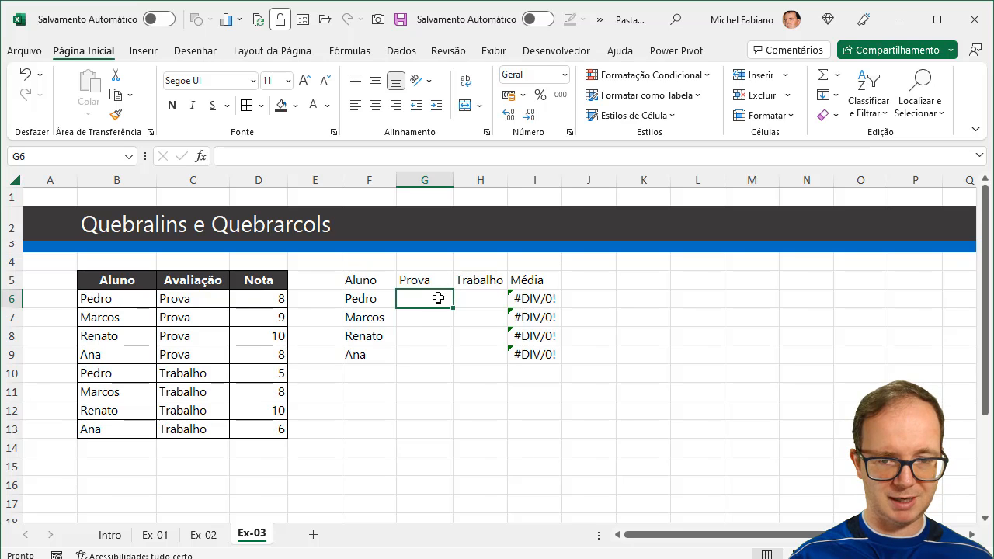
text(=quebra)
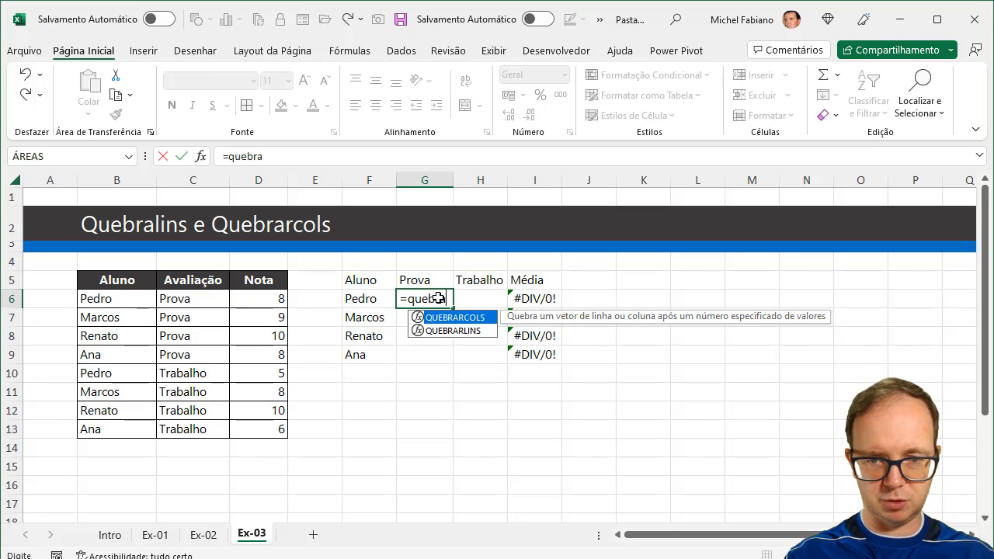
text(rco)
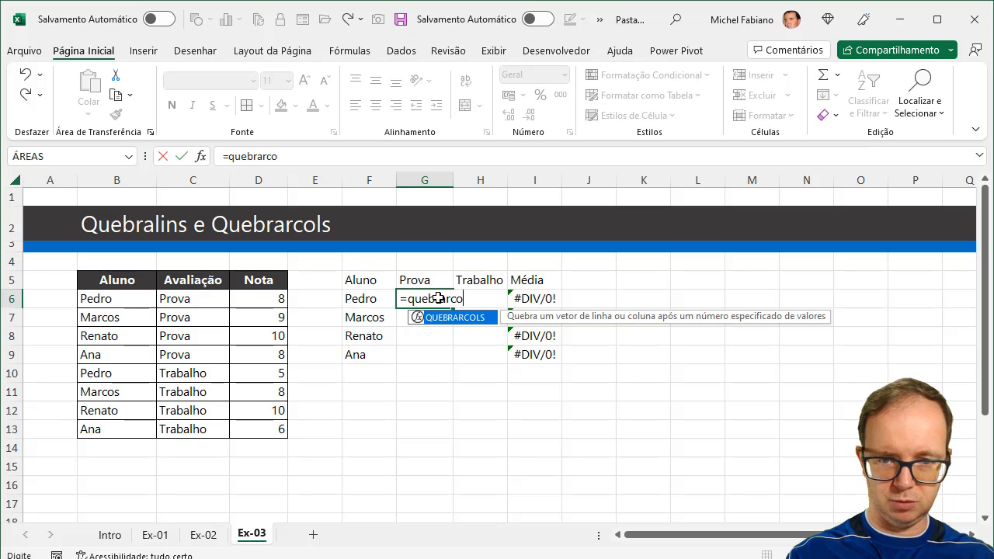
text(ls()
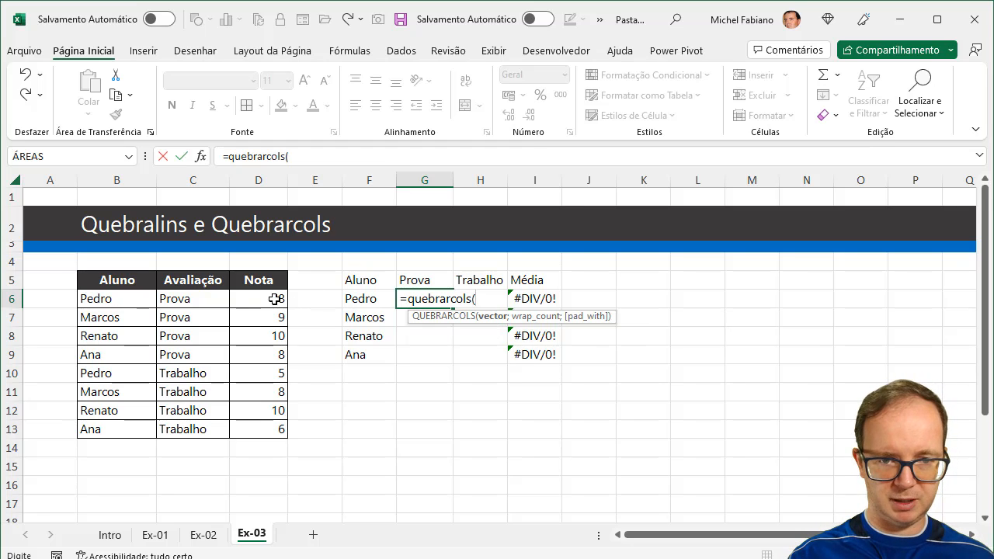
drag(277, 300, 266, 428)
text(;)
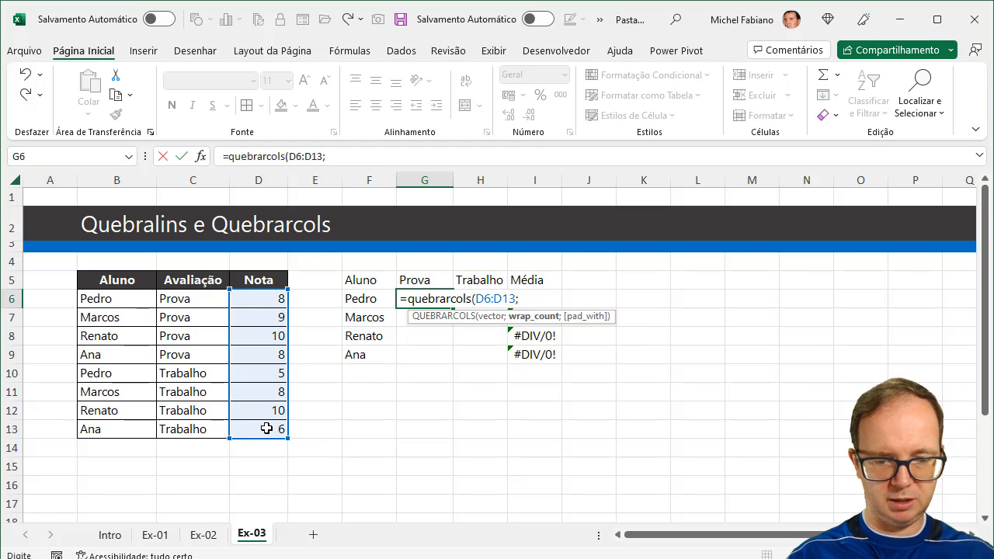
text(2))
key(Return)
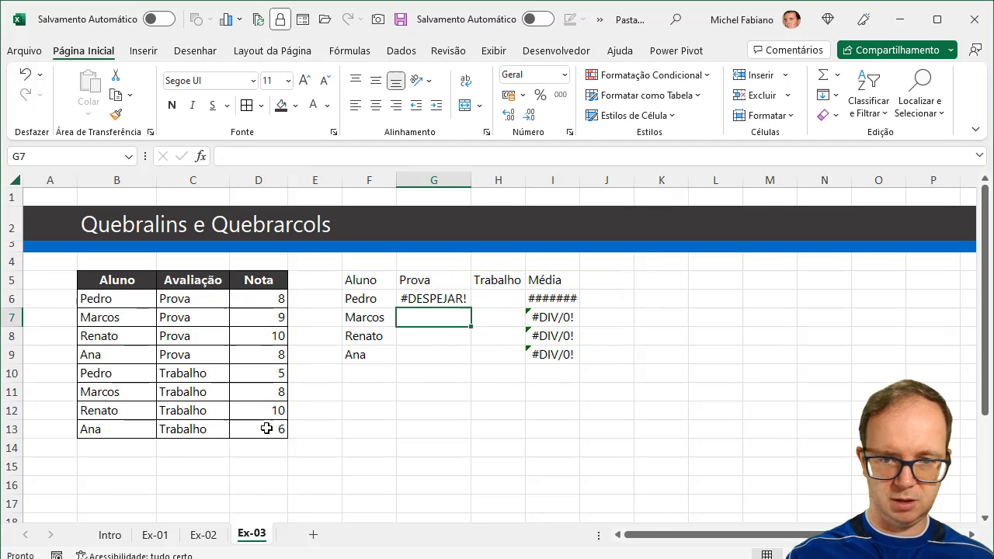
- Set the wrap_count argument of the QUEBRARCOLS formula in G6 to 4 values per column
click(448, 300)
double_click(449, 300)
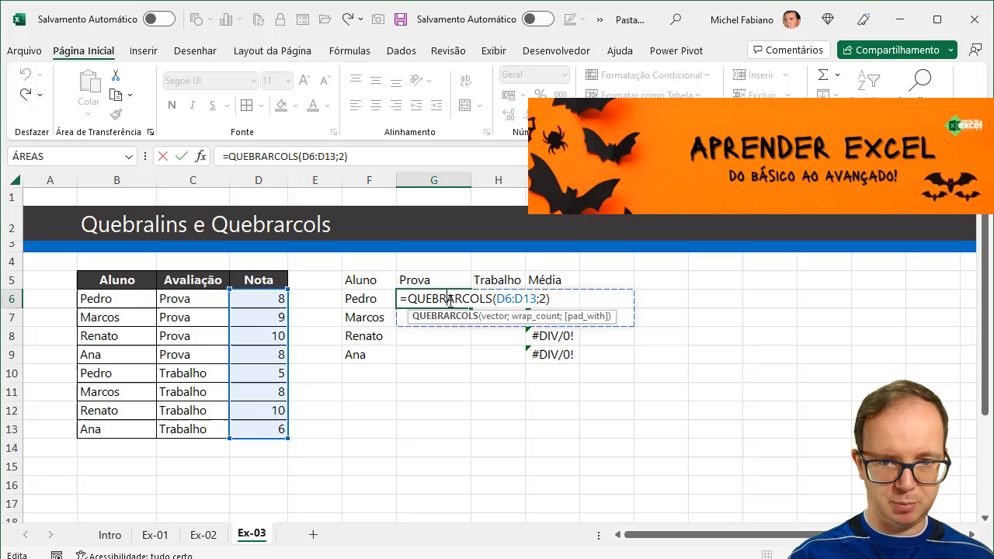
click(543, 298)
key(BackSpace)
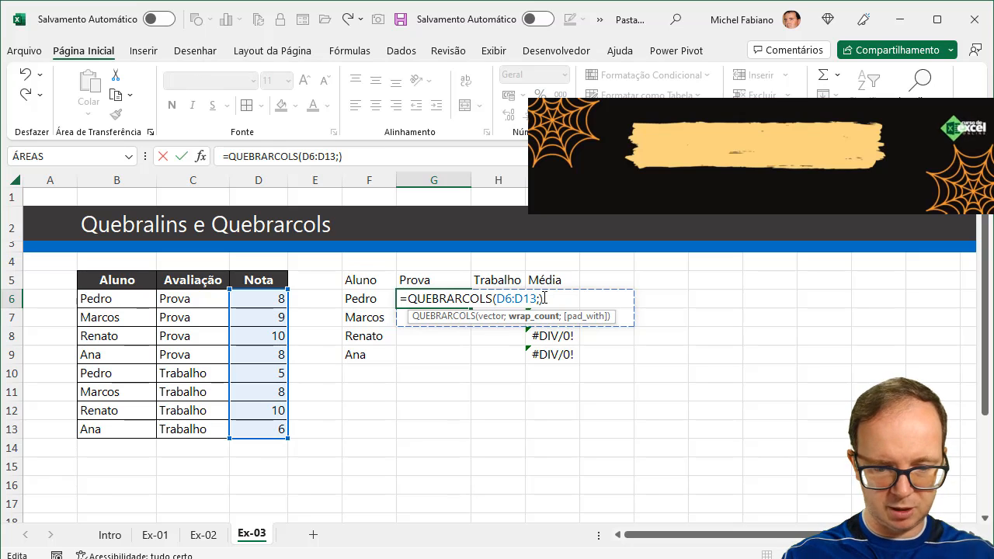
text(4)
key(Return)
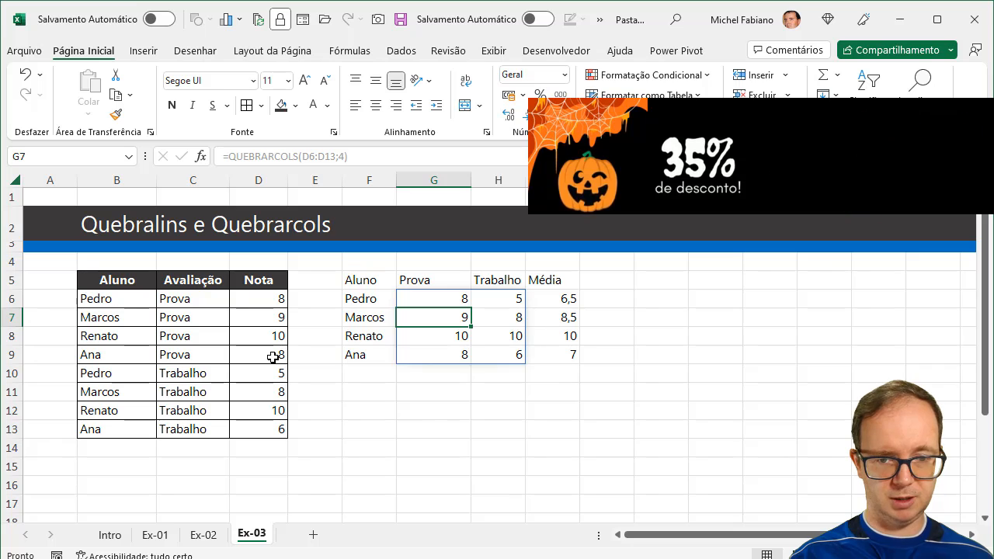
- Compare the source students and grades with the QUEBRARCOLS, MÉDIA and ÚNICO formulas in G6, I6 and F5
click(281, 298)
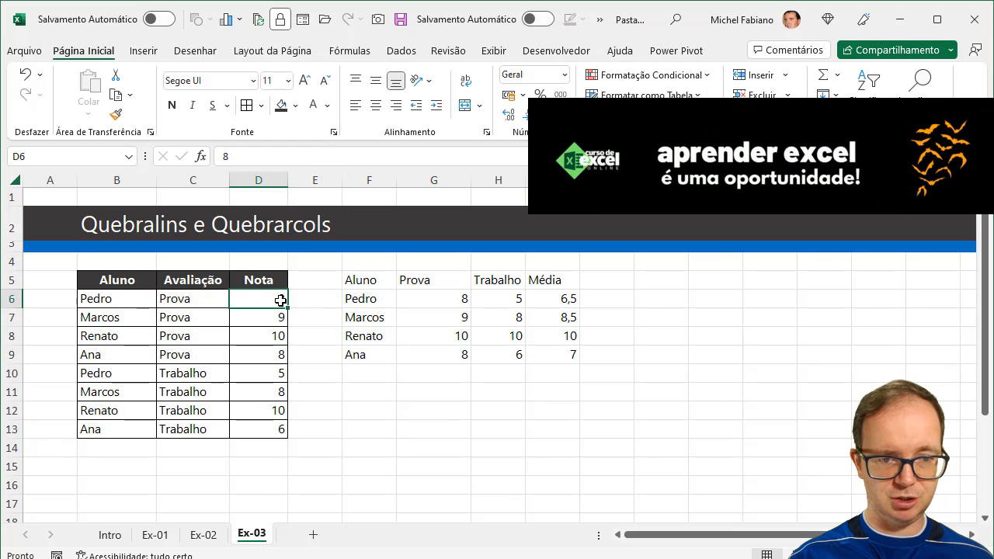
drag(129, 298, 127, 355)
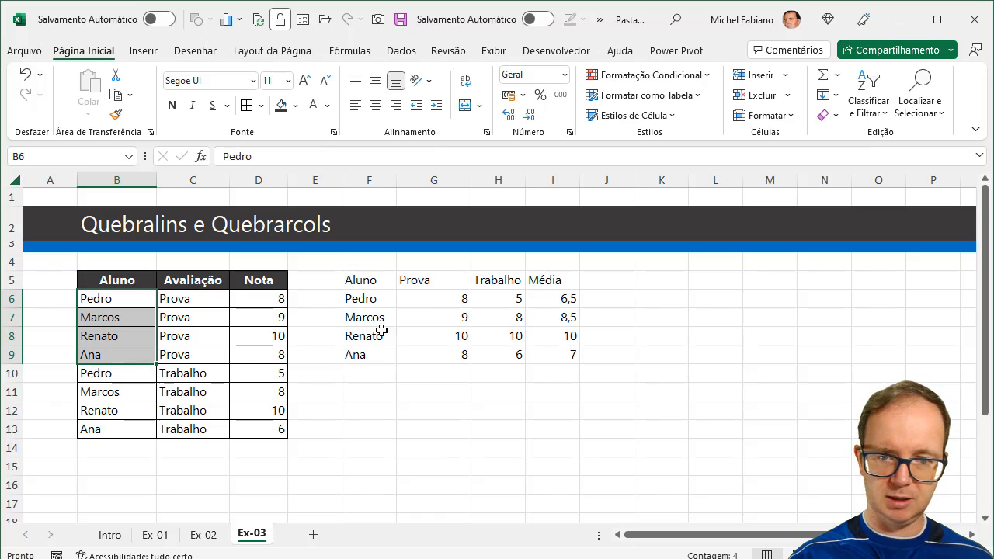
click(430, 299)
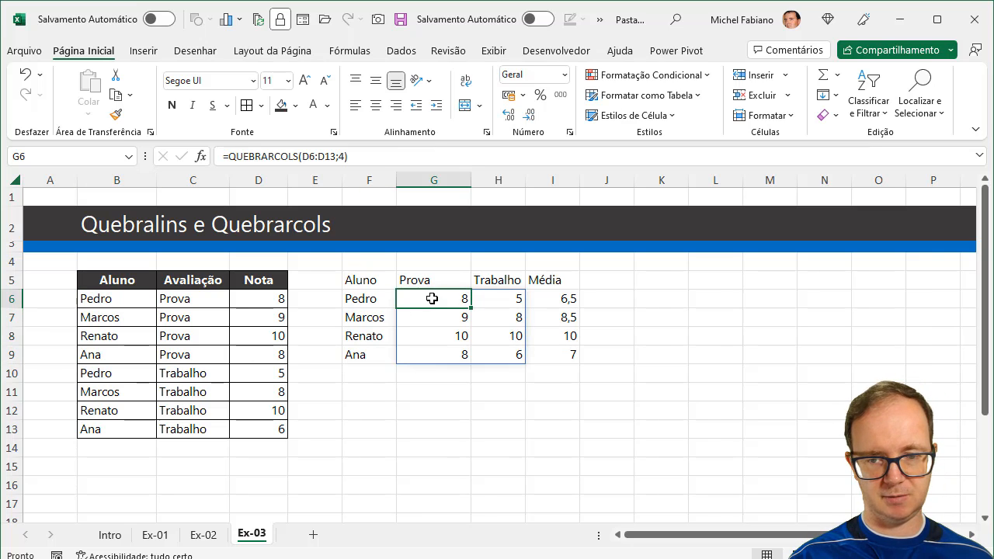
click(563, 301)
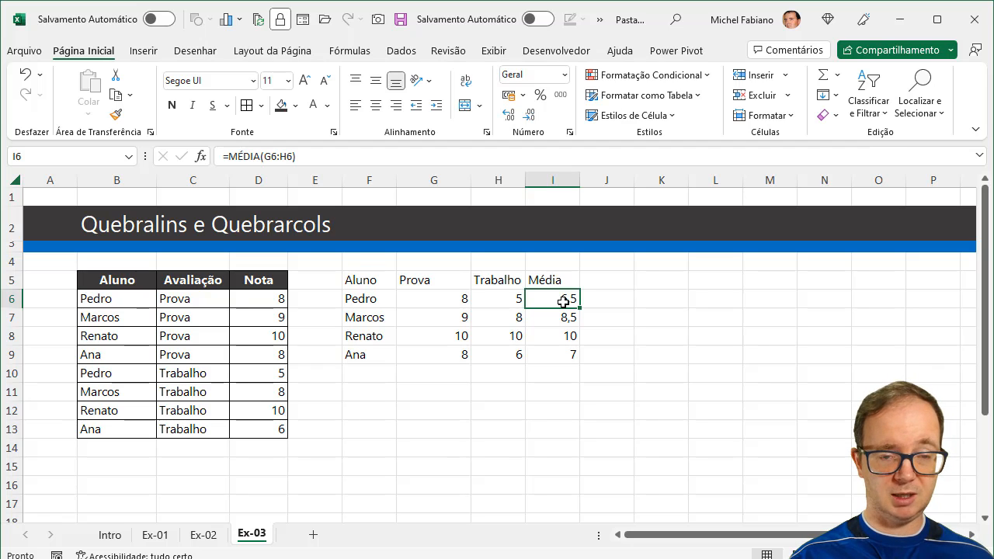
click(435, 300)
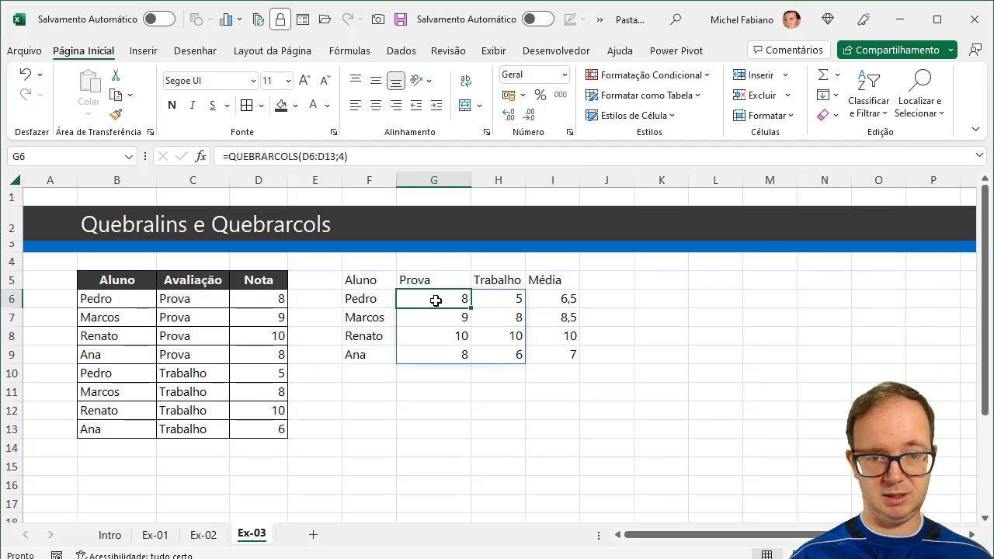
click(379, 279)
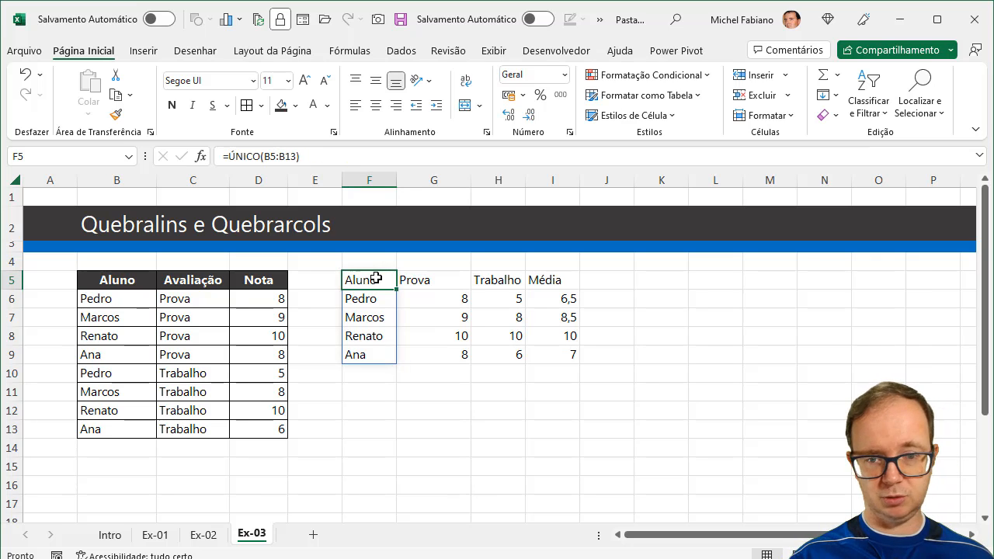
- Try =QUEBRARLINS(D6:D13;2) in G6 in place of the QUEBRARCOLS formula, and undo the replacement
click(424, 294)
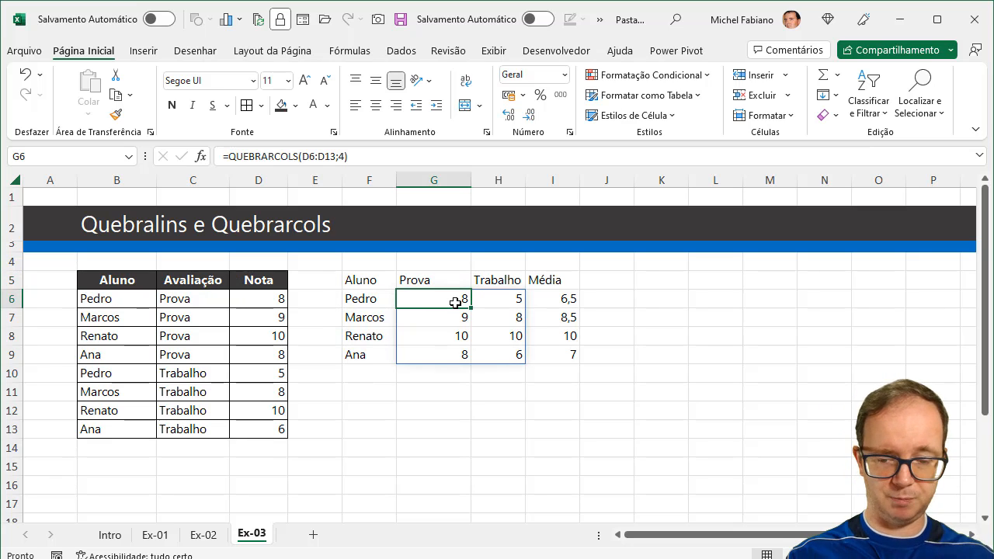
text(=quebra)
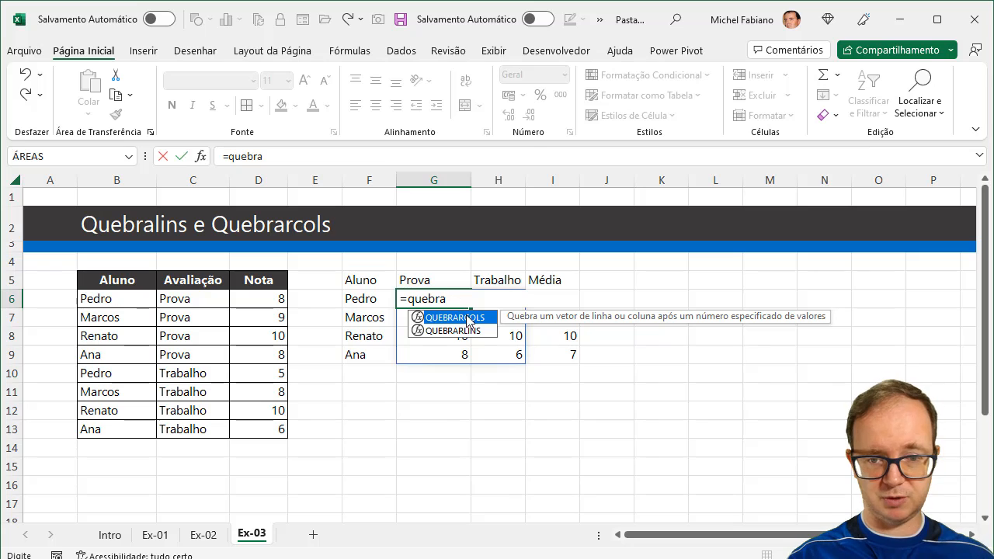
double_click(469, 331)
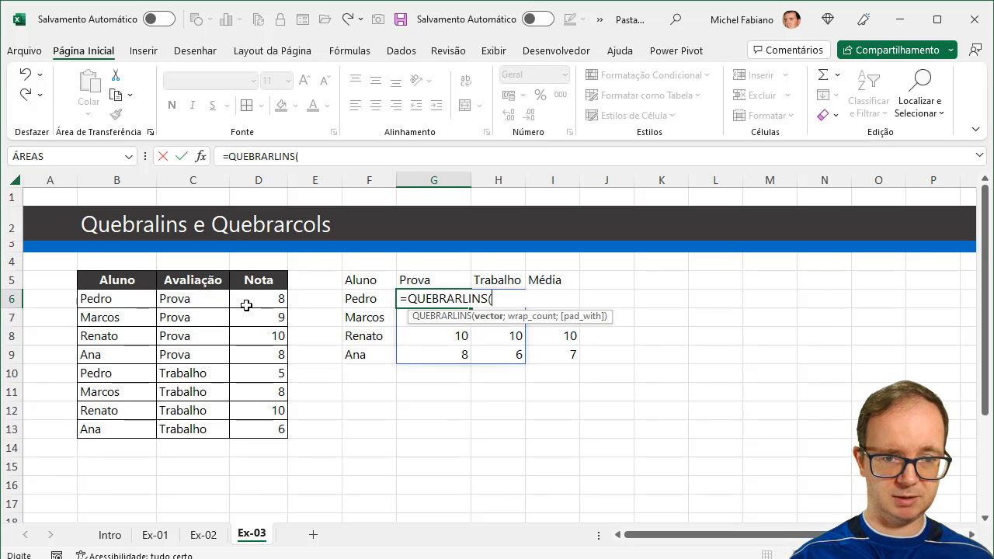
drag(247, 305, 254, 426)
text(;)
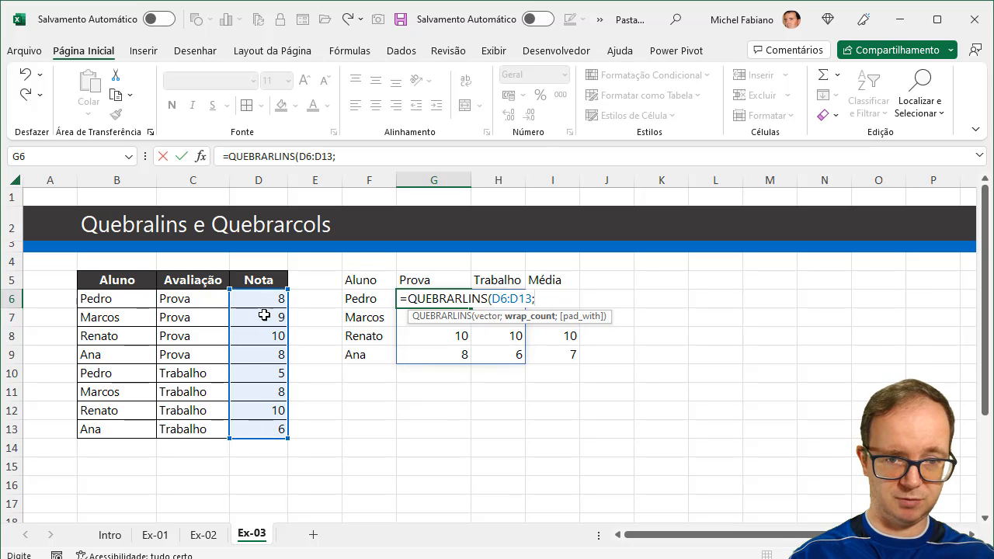
text(2)
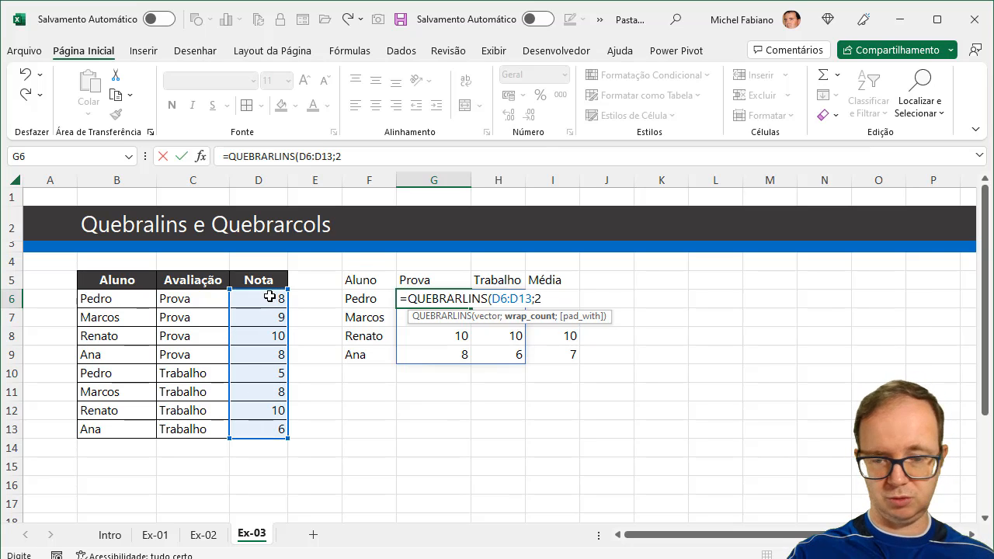
key(Return)
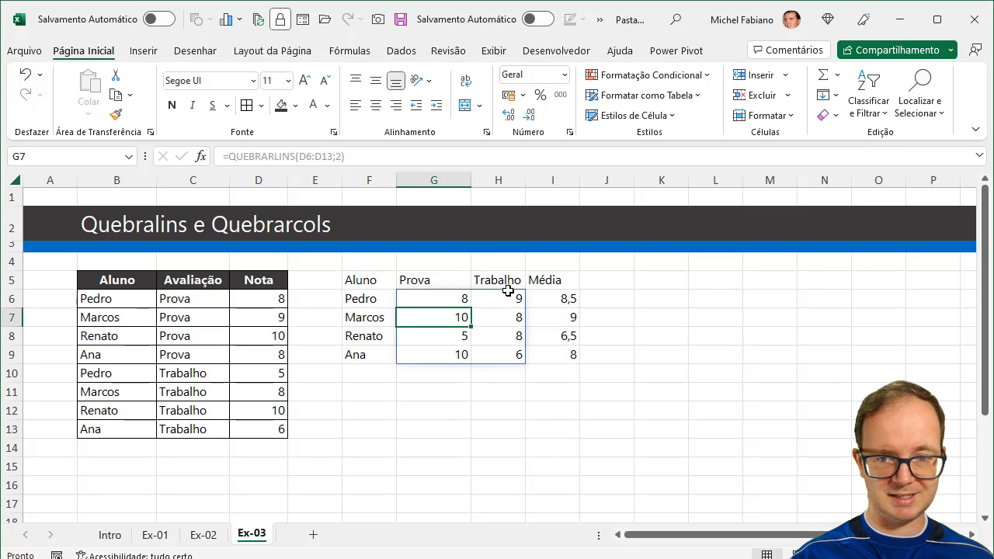
click(463, 299)
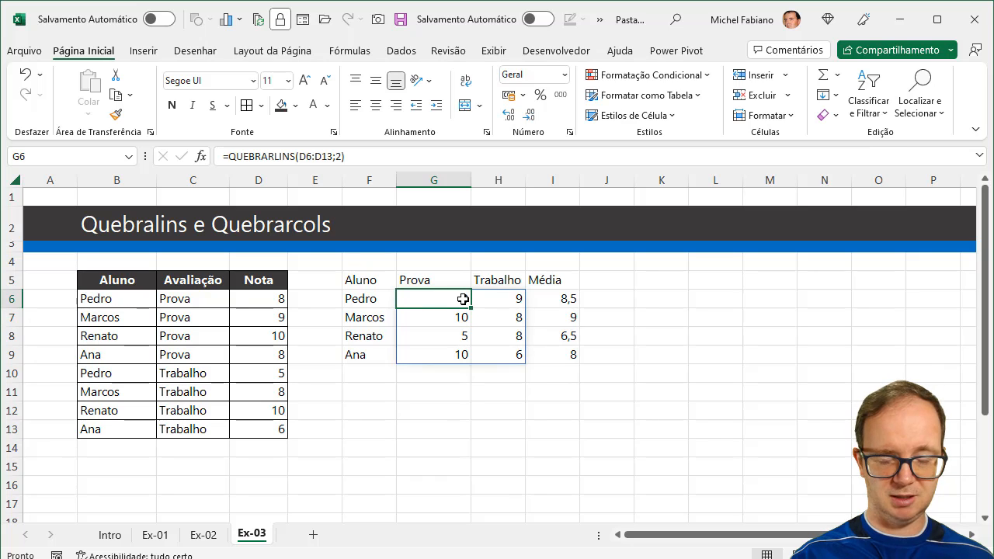
key(ctrl+z)
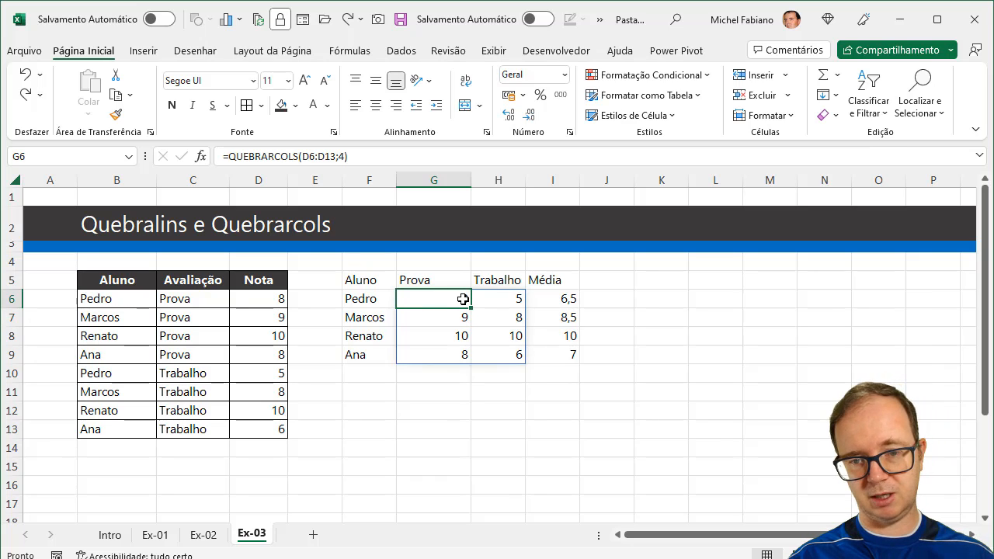